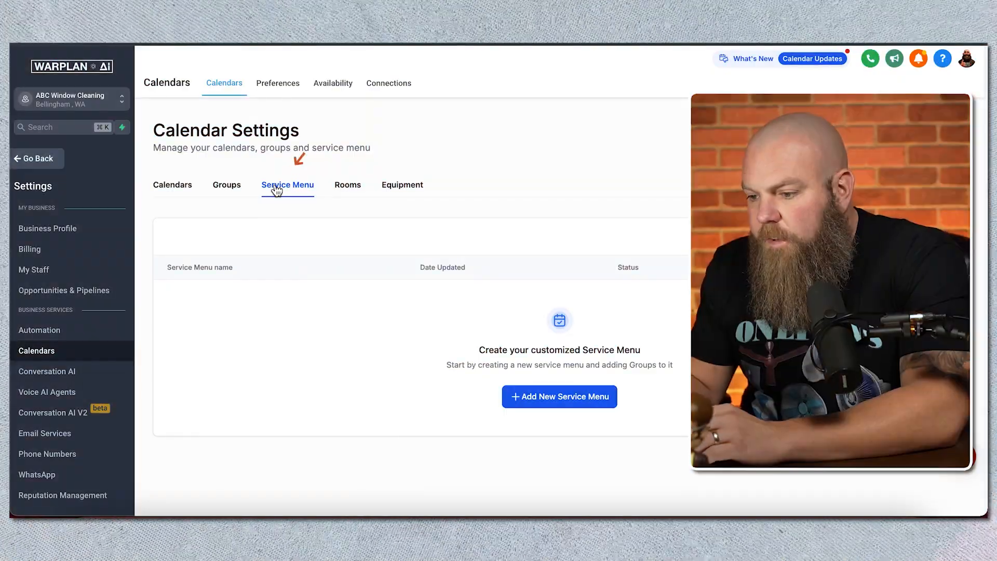
# Step: Review the Rooms and Equipment calendar settings, then return to the calendar list
pyautogui.click(347, 190)
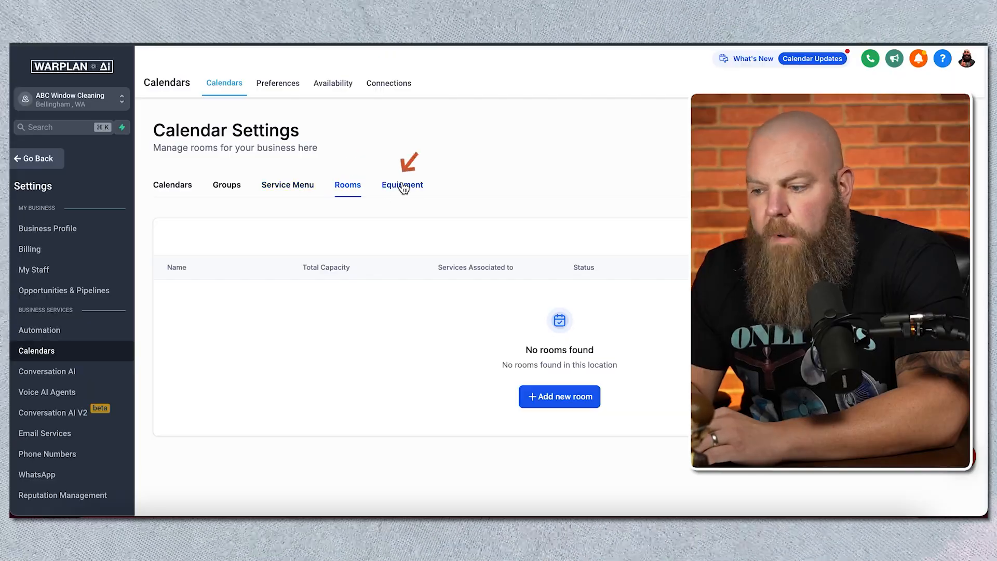
pyautogui.click(403, 188)
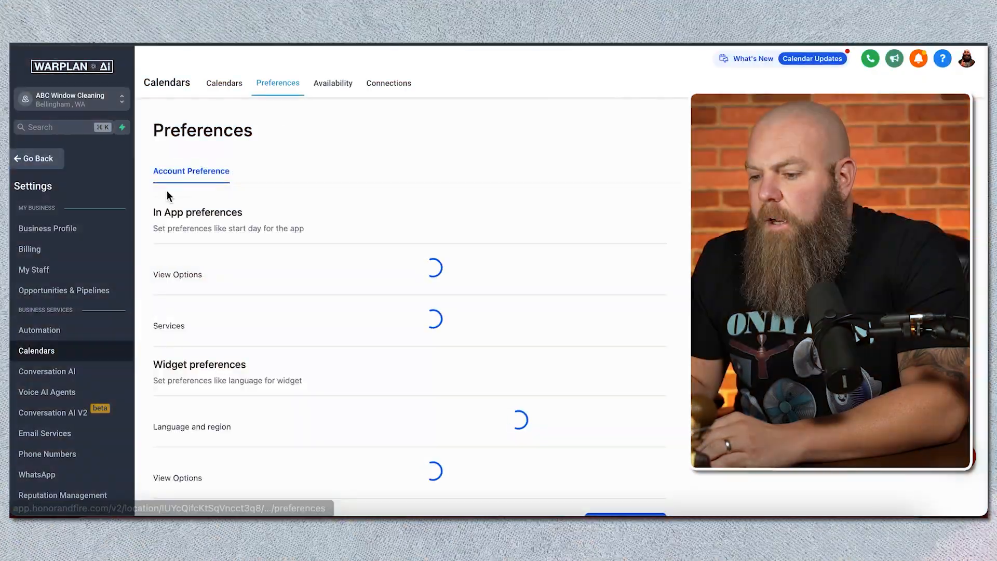
pyautogui.click(215, 83)
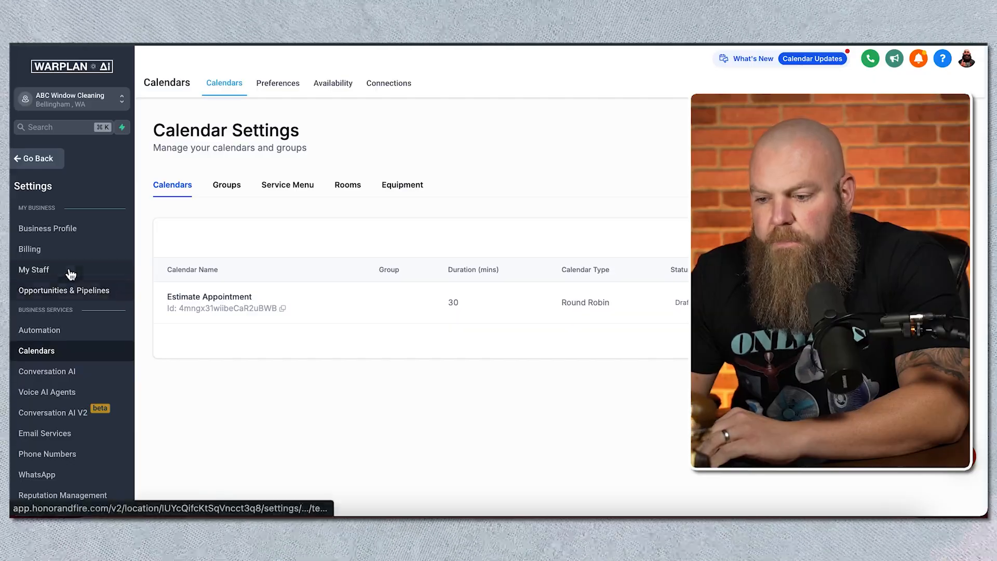
# Step: Look over the location's staff list and the business profile settings, ending on the staff list
pyautogui.click(70, 272)
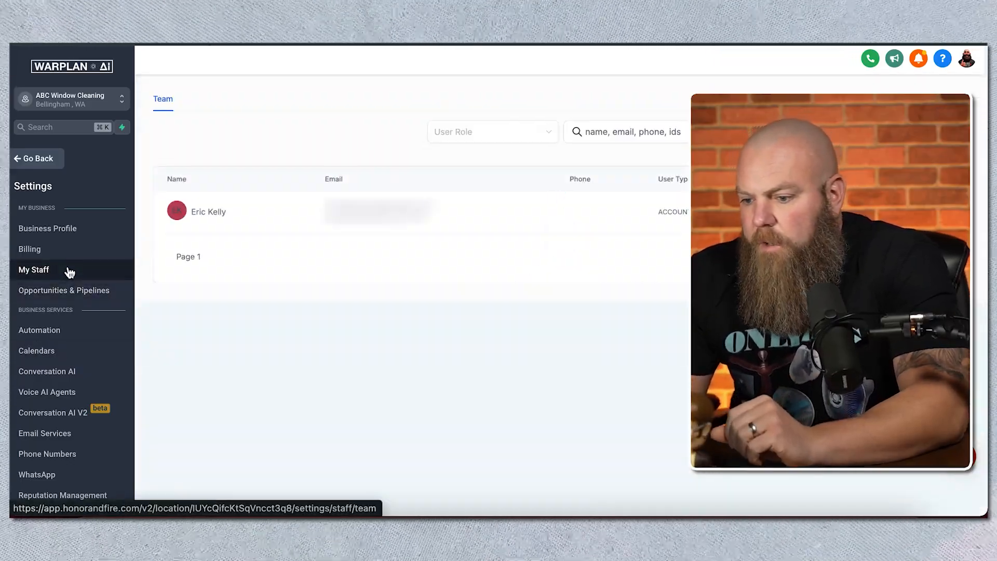
pyautogui.click(71, 241)
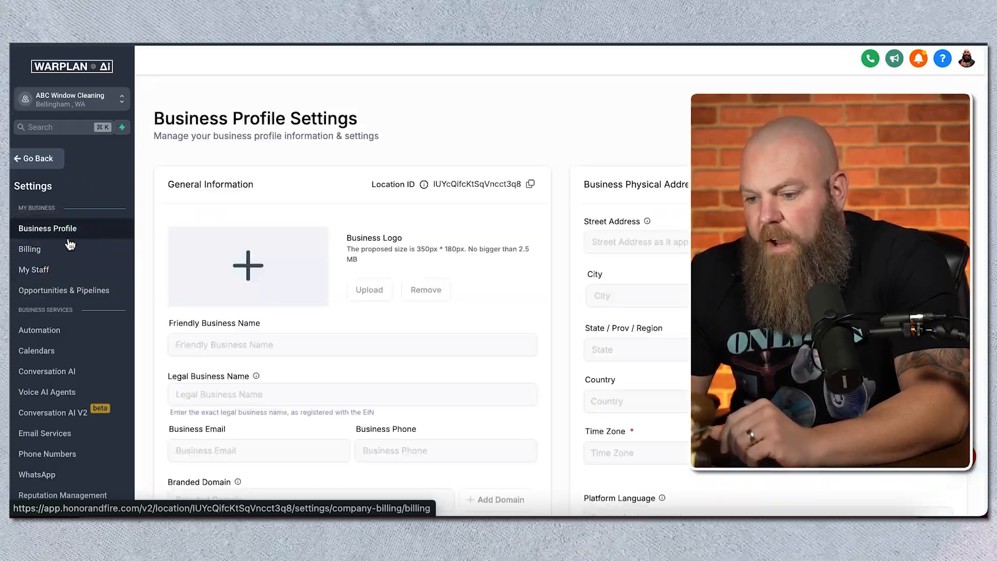
pyautogui.click(51, 273)
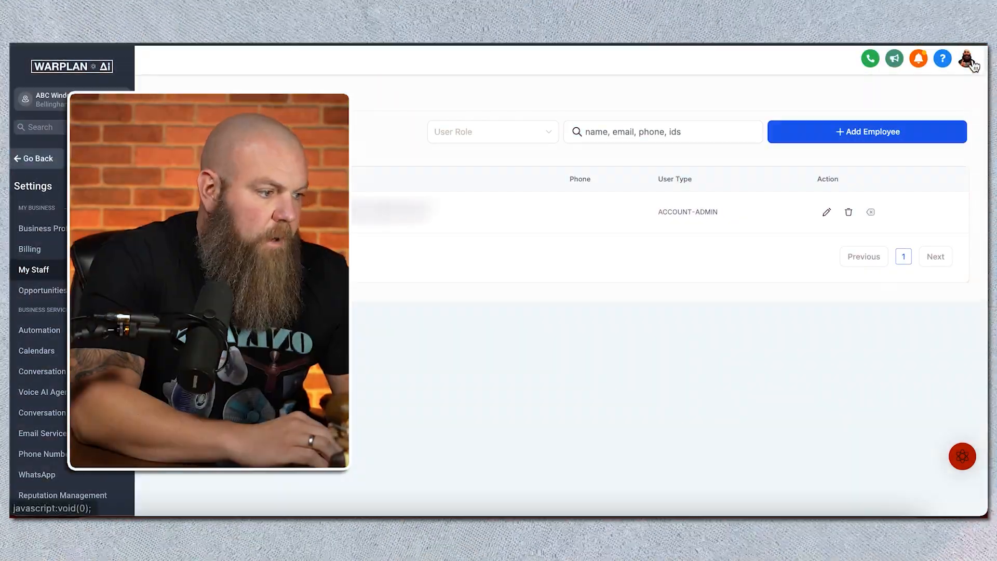
# Step: Search the Login As user list for the staff member's first name
pyautogui.click(971, 62)
pyautogui.click(899, 125)
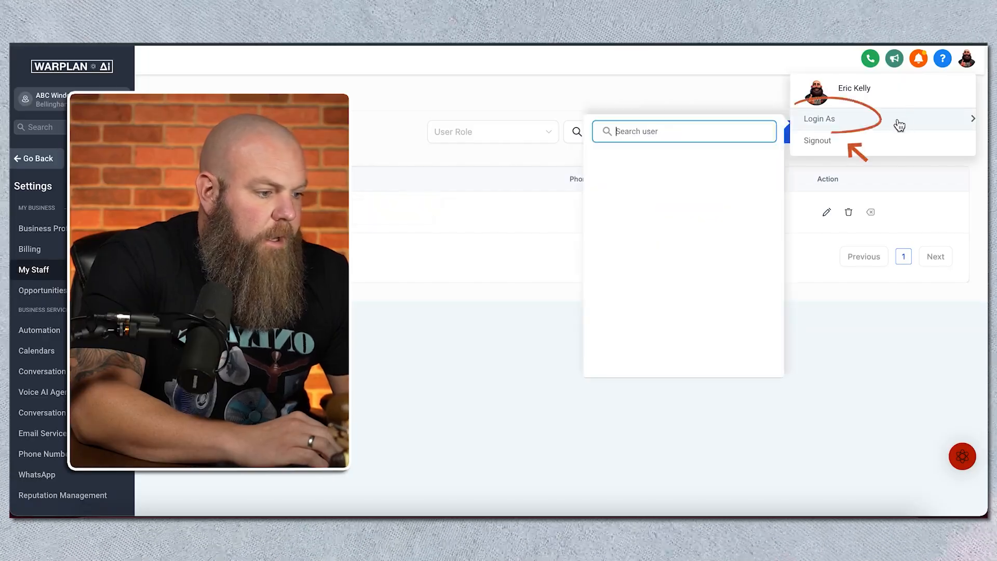
pyautogui.write('eric')
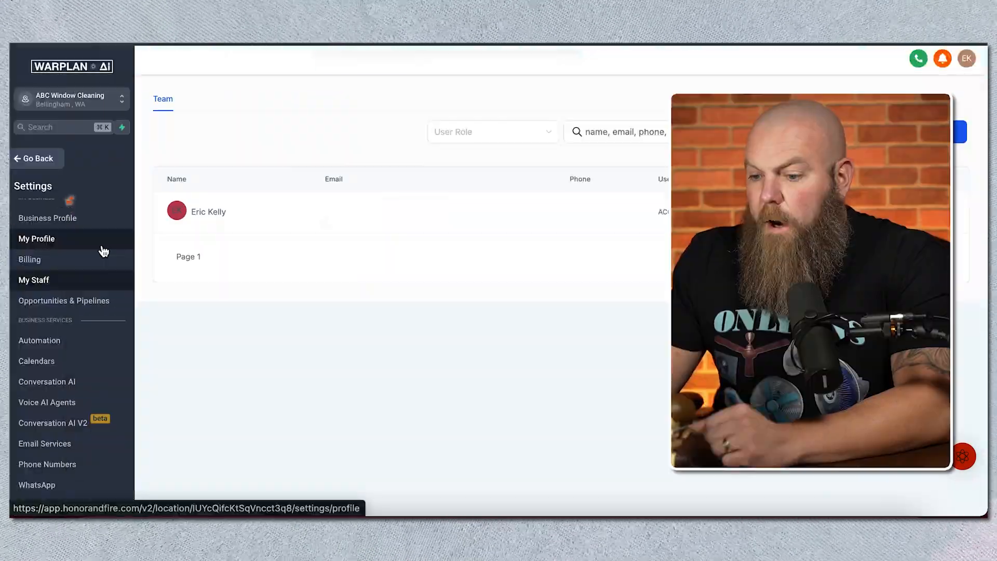
# Step: Open the personal profile and start adding a third-party calendar connection in its calendar settings
pyautogui.click(100, 249)
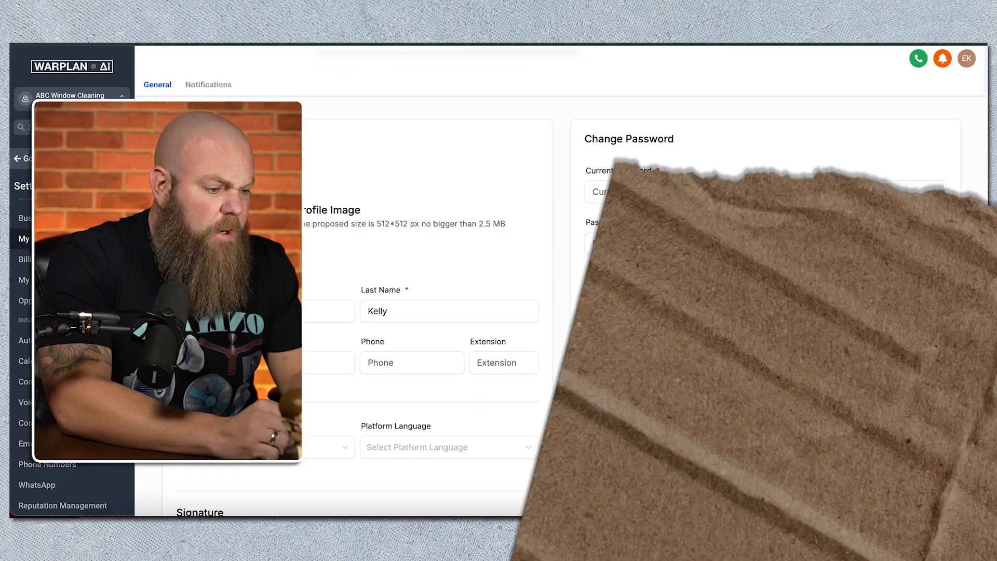
pyautogui.scroll(-1, 659, 319)
pyautogui.scroll(-5, 659, 320)
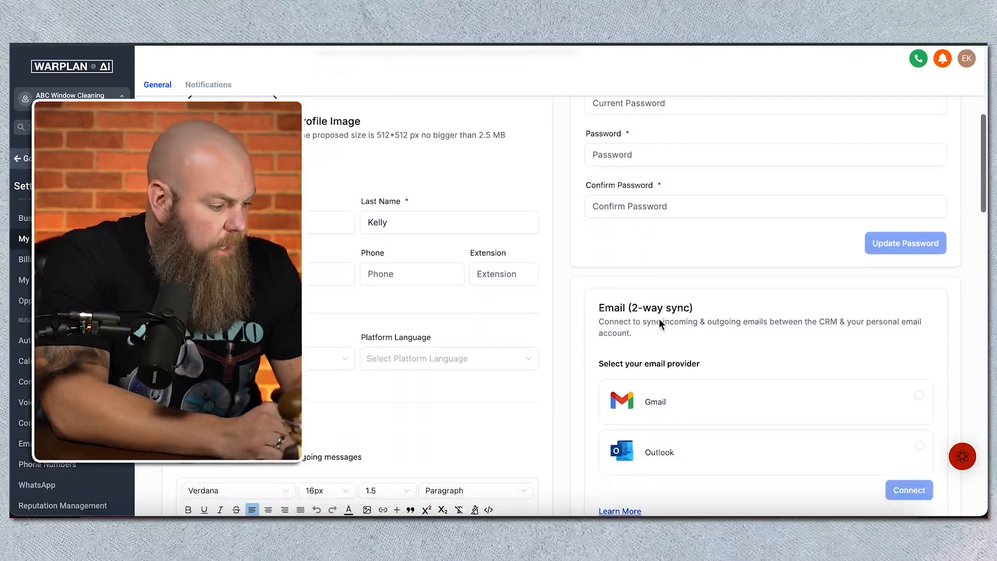
pyautogui.scroll(-6, 660, 320)
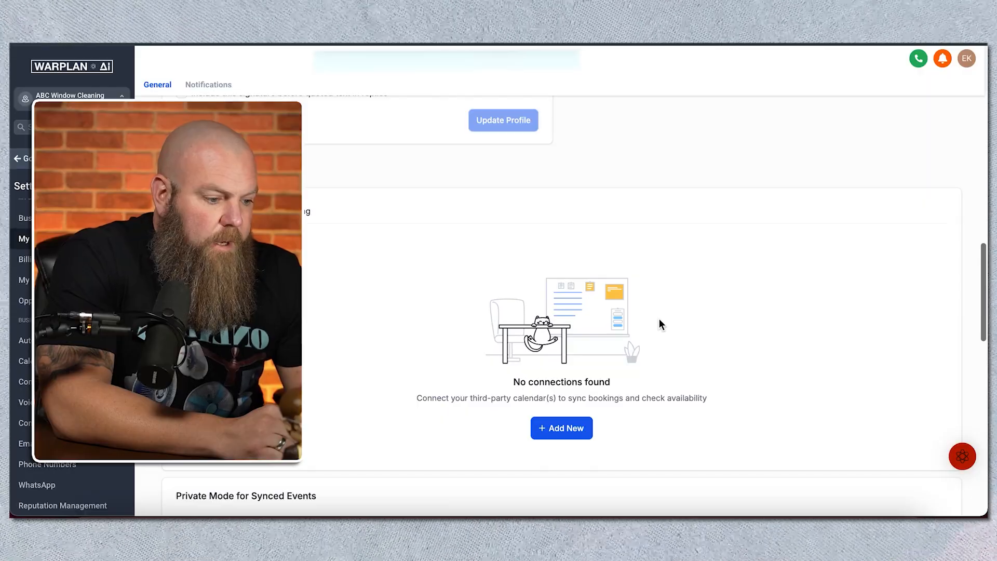
pyautogui.scroll(-1, 660, 325)
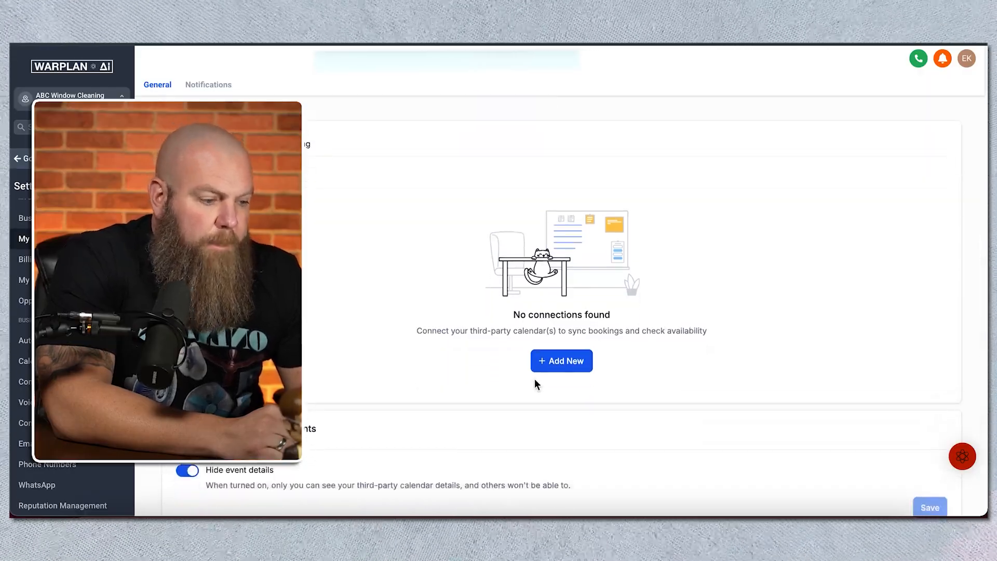
pyautogui.click(557, 366)
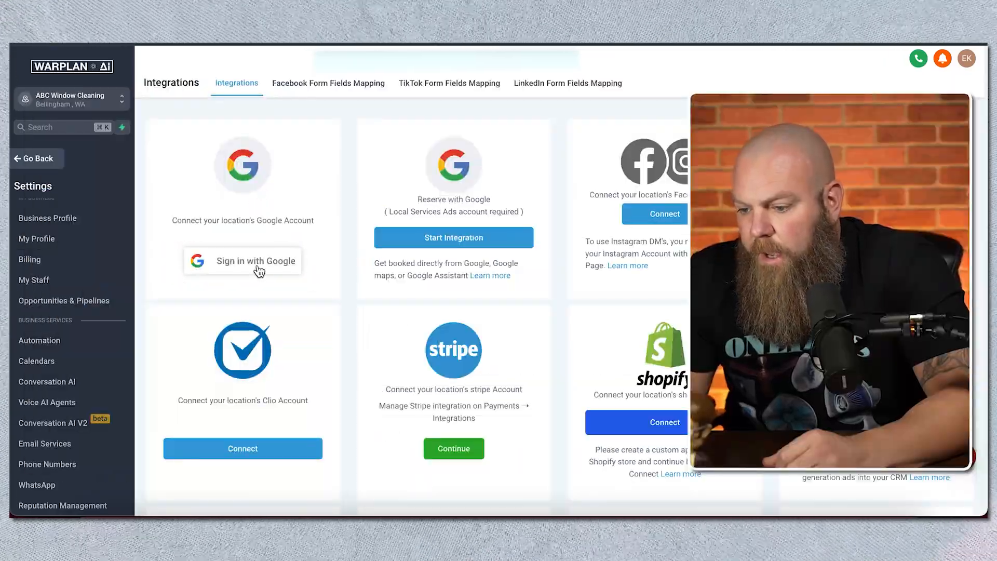
# Step: Connect the location's Google account, granting Lead Connector the requested access and linking the business to the location
pyautogui.click(258, 269)
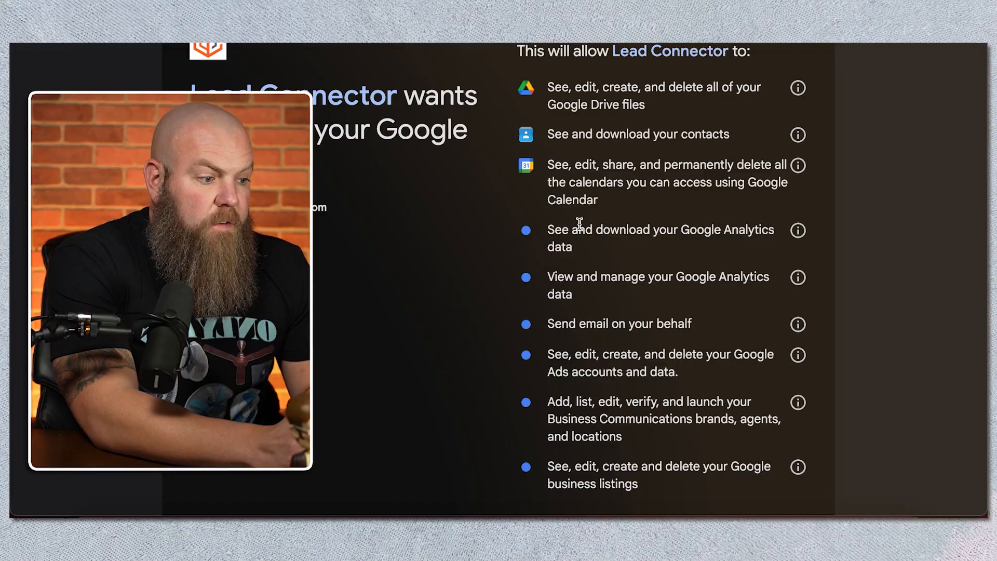
pyautogui.scroll(-4, 580, 223)
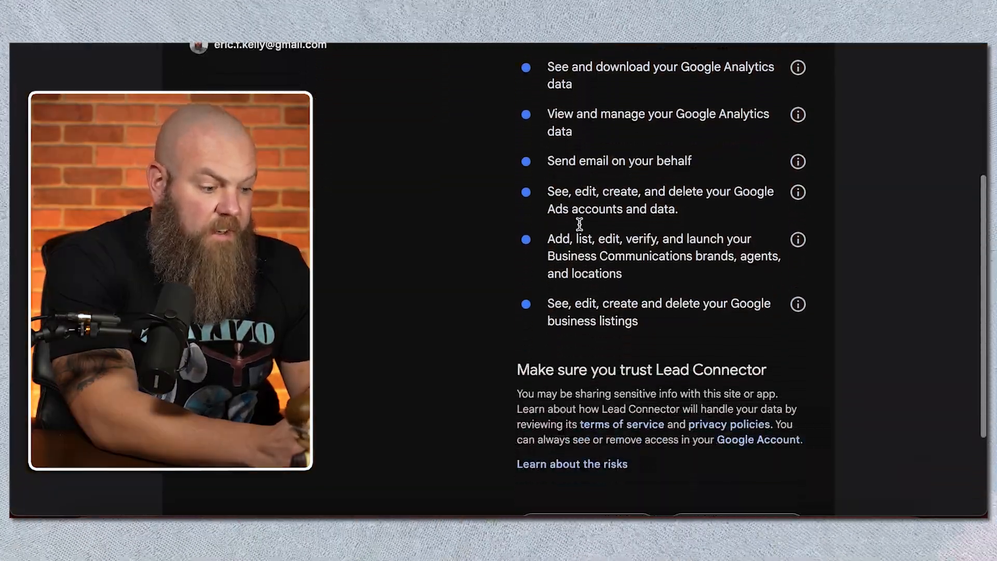
pyautogui.scroll(-1, 579, 224)
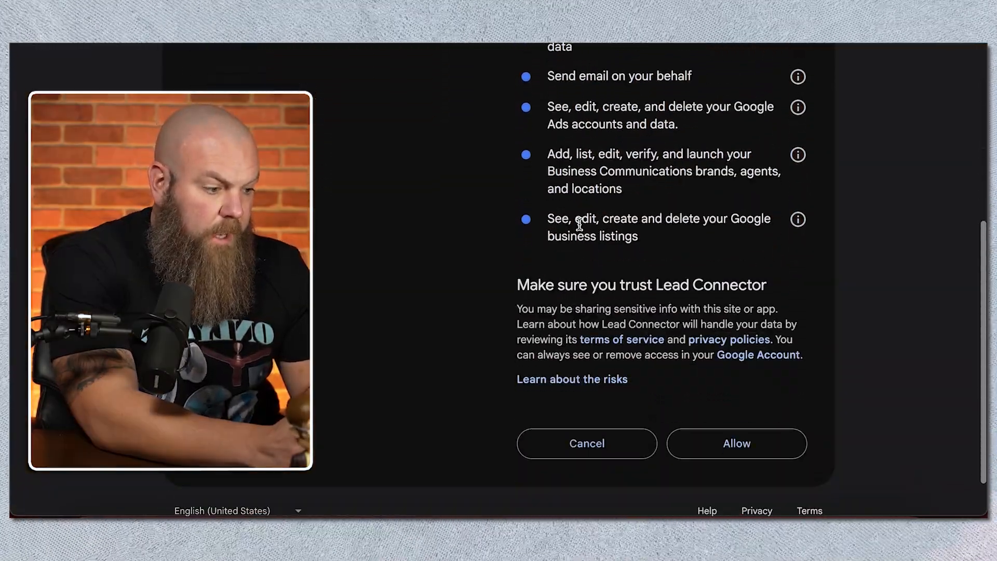
pyautogui.click(722, 438)
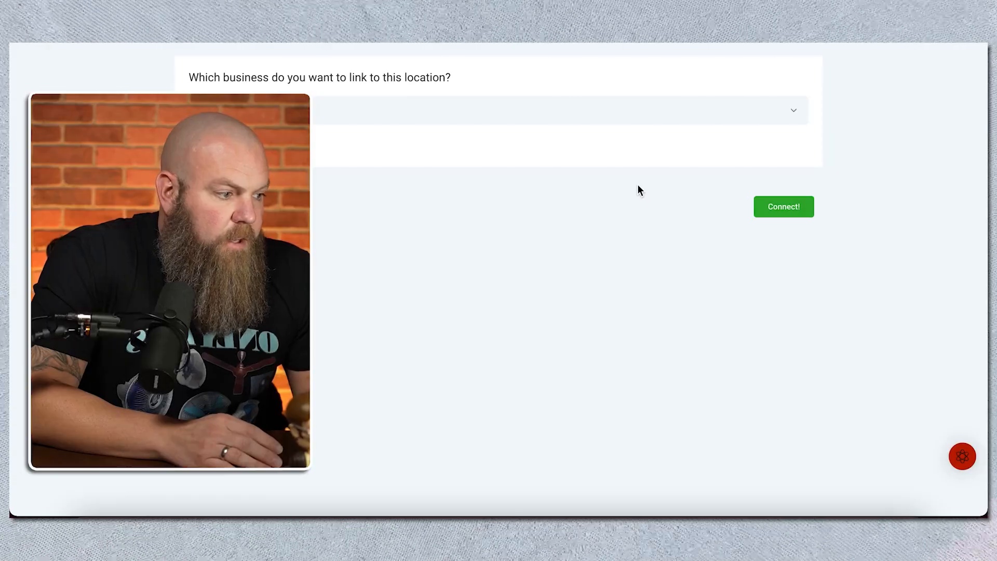
pyautogui.click(772, 209)
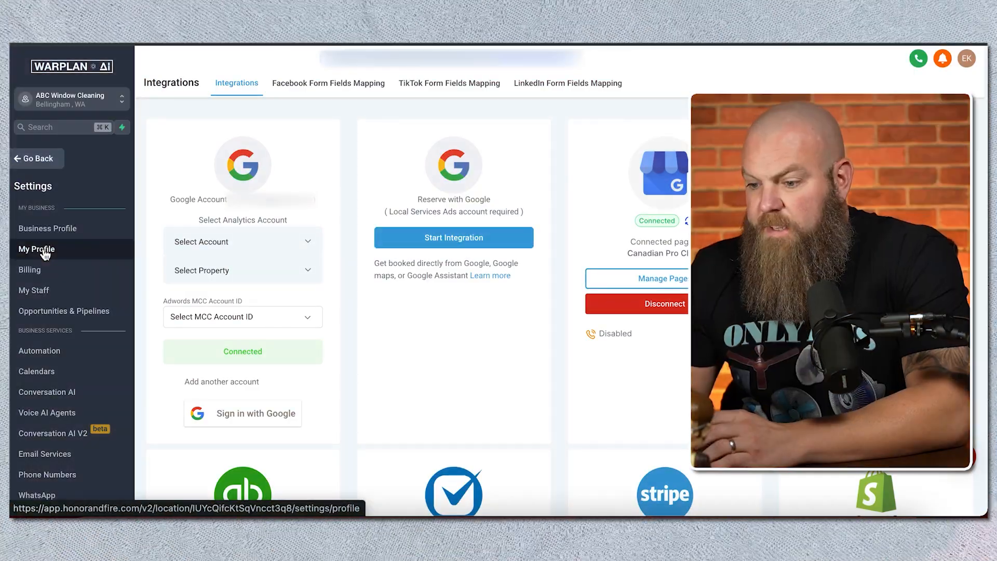
# Step: In the profile's calendar configuration, set the linked Google calendar for new events to Routine and save it
pyautogui.click(45, 253)
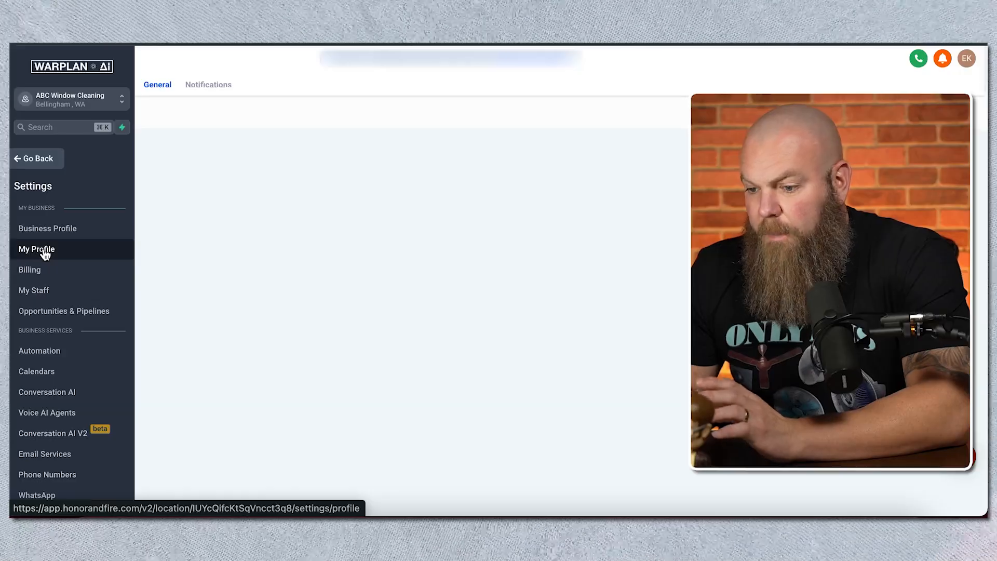
pyautogui.scroll(-10, 499, 247)
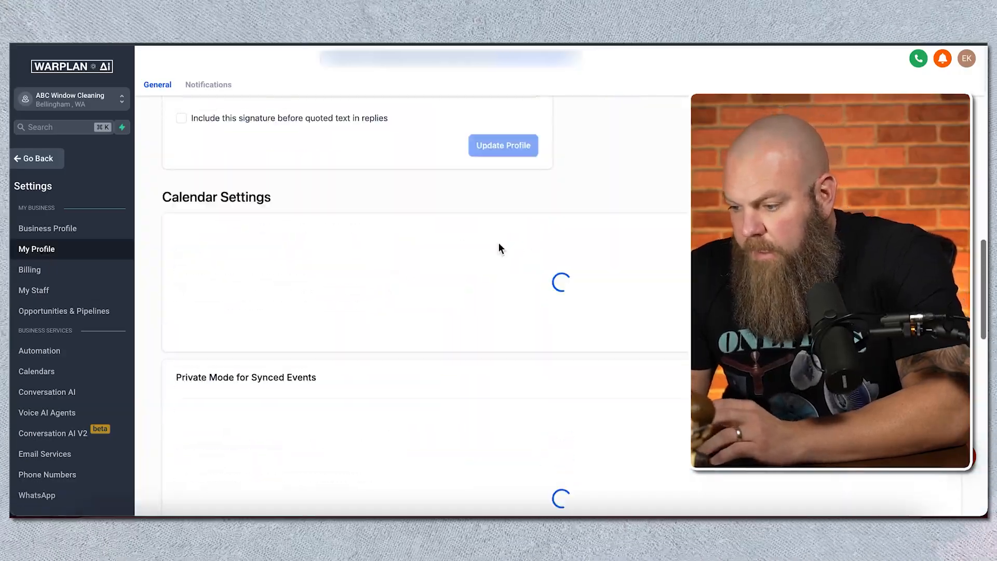
pyautogui.scroll(-7, 498, 243)
pyautogui.scroll(6, 499, 243)
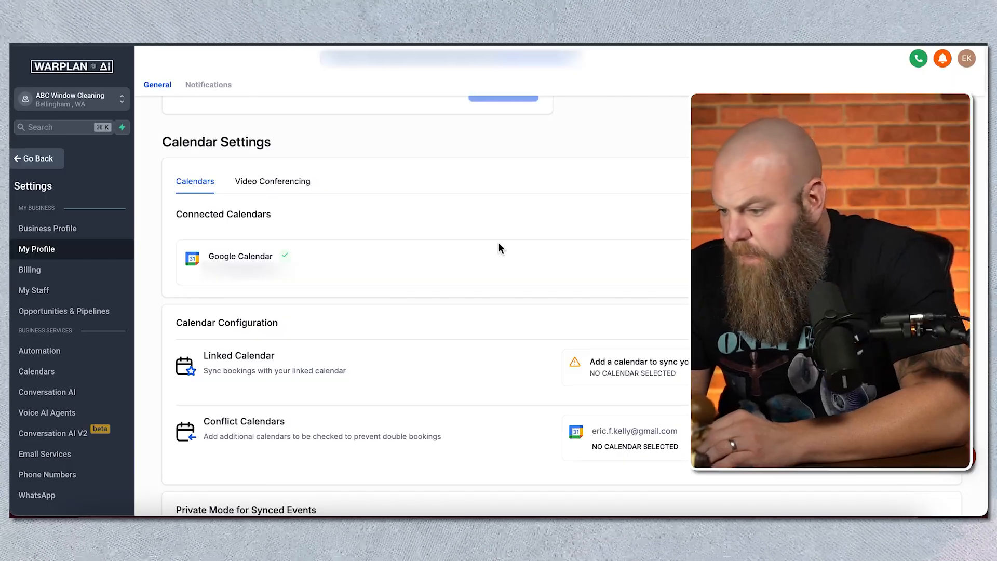
pyautogui.scroll(-1, 499, 248)
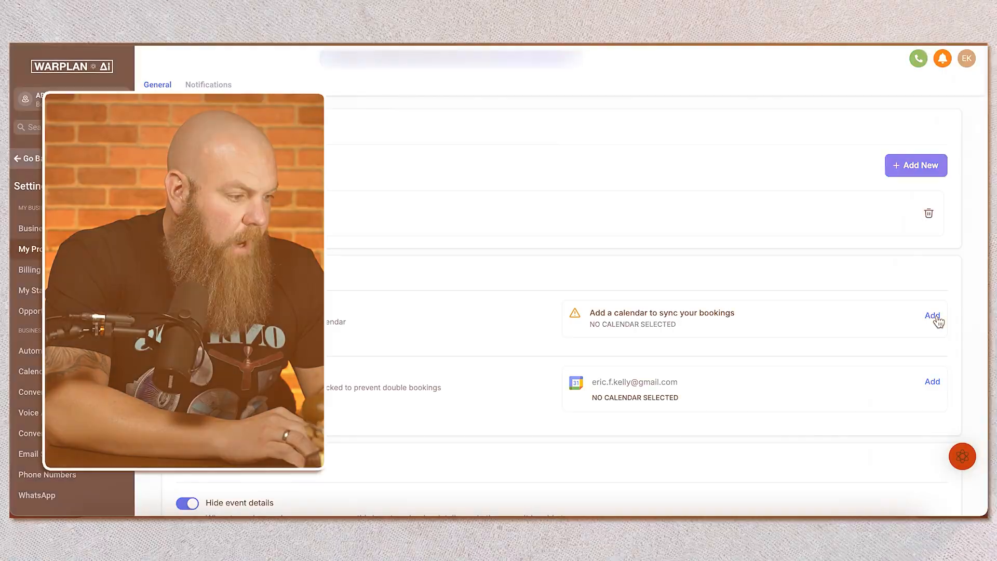
pyautogui.click(937, 317)
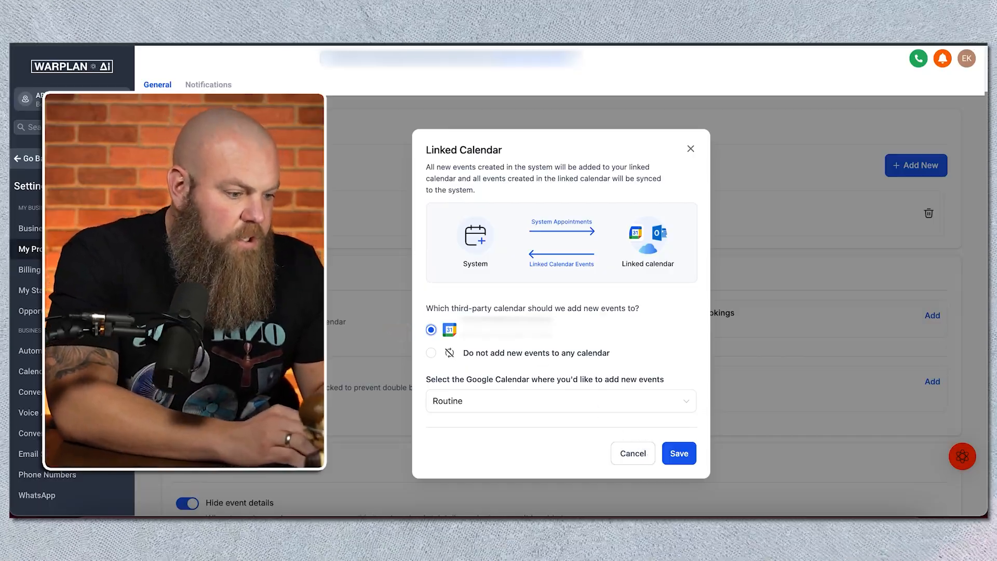
pyautogui.click(679, 453)
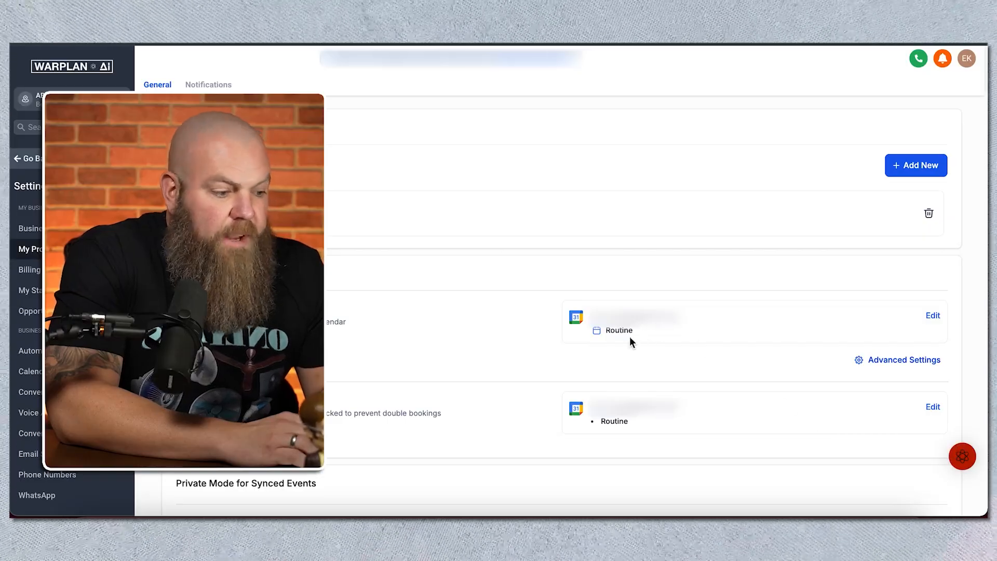
# Step: Add the Personal and Calendly appointments calendars to the conflict calendars and save the selection
pyautogui.click(934, 408)
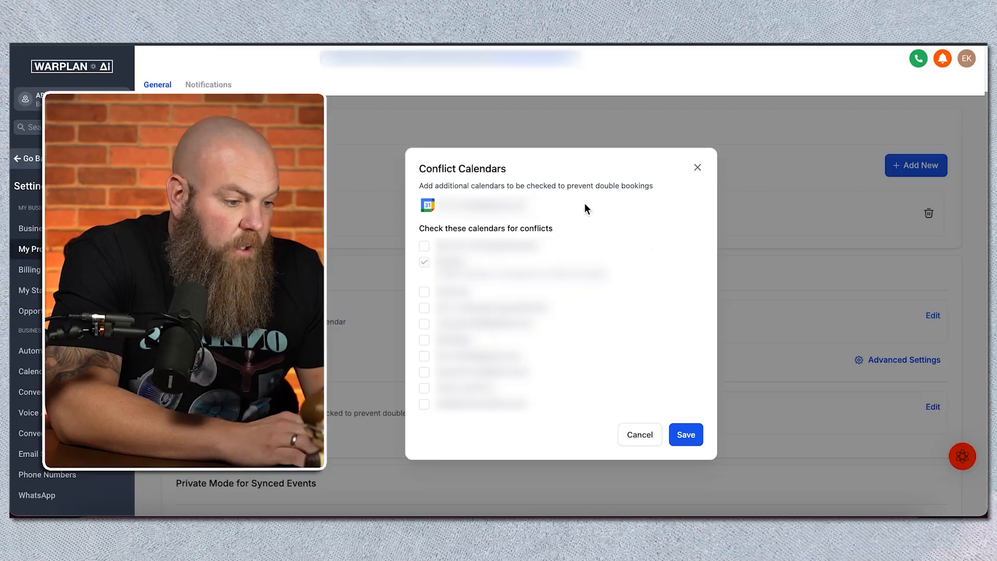
pyautogui.click(424, 292)
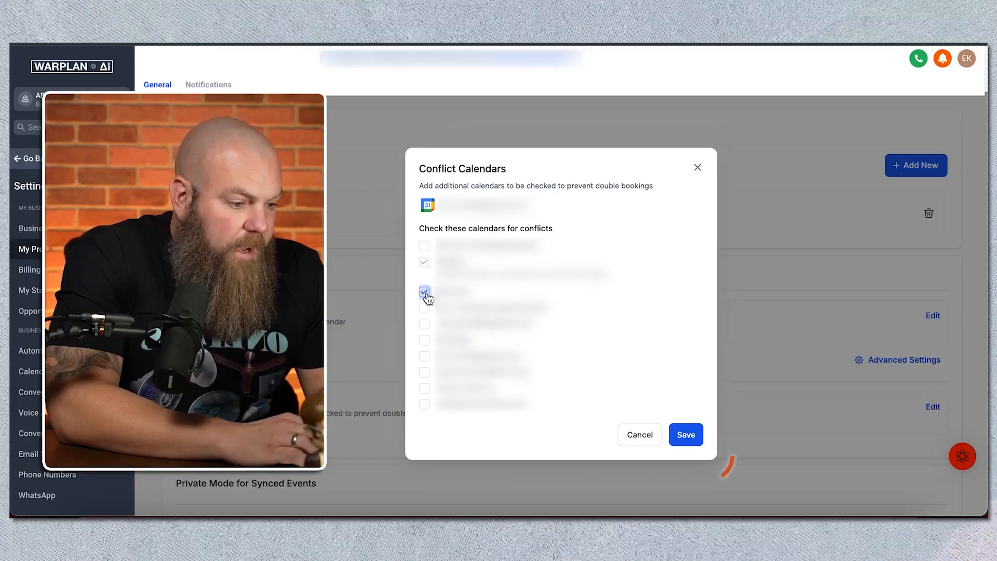
pyautogui.click(424, 308)
pyautogui.click(686, 435)
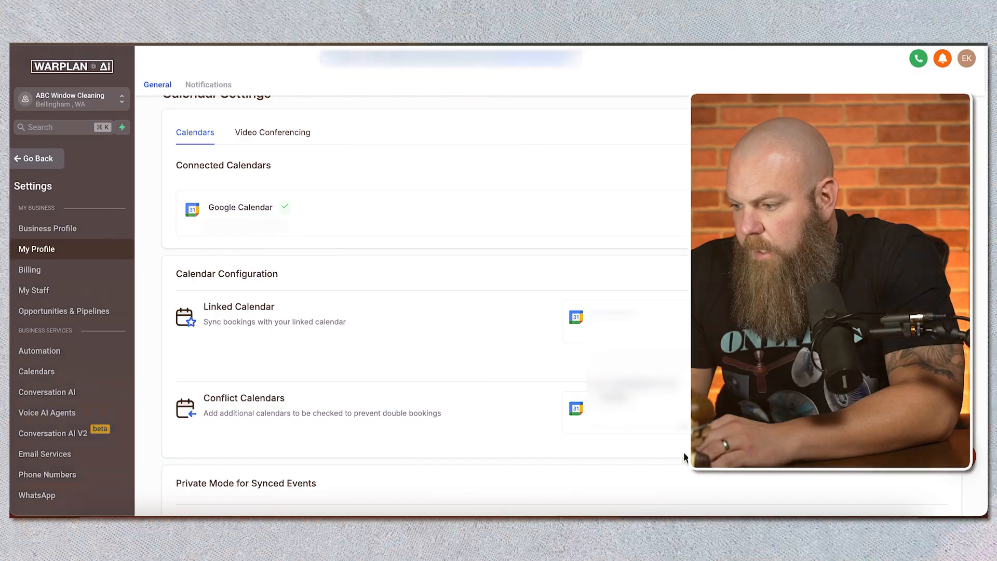
# Step: Start creating a new calendar in the calendar settings and expand the additional scheduling types
pyautogui.scroll(-2, 488, 399)
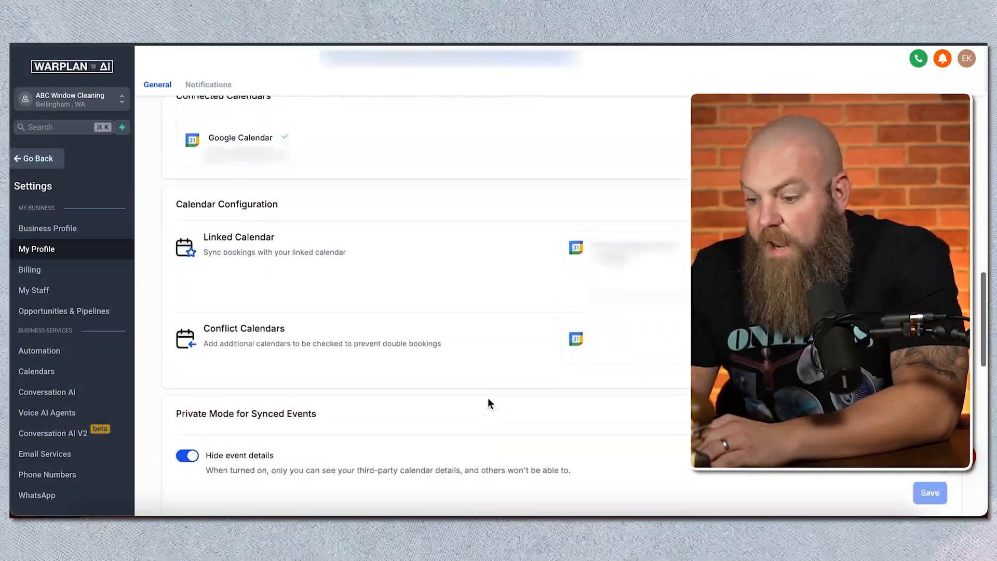
pyautogui.scroll(3, 487, 400)
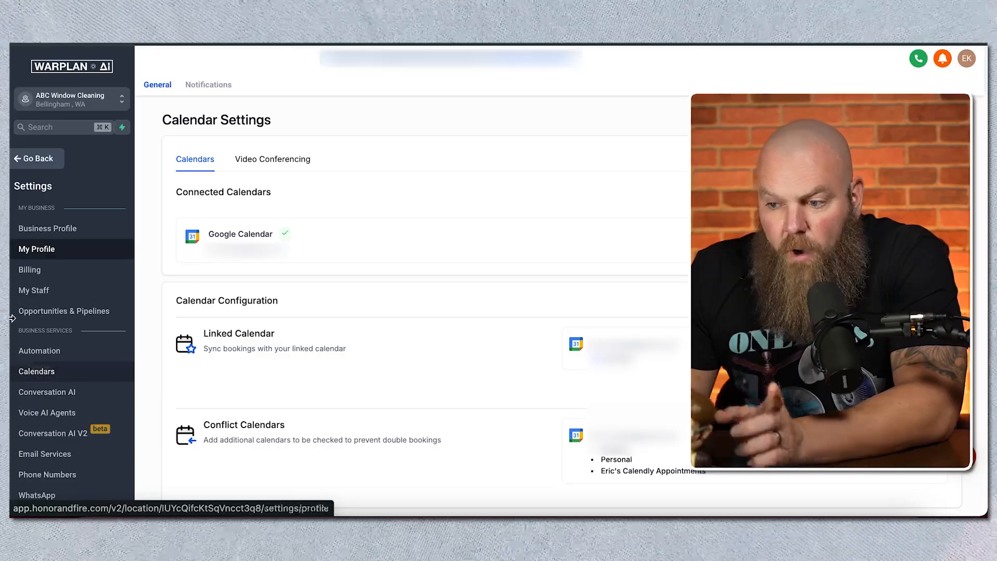
pyautogui.click(54, 373)
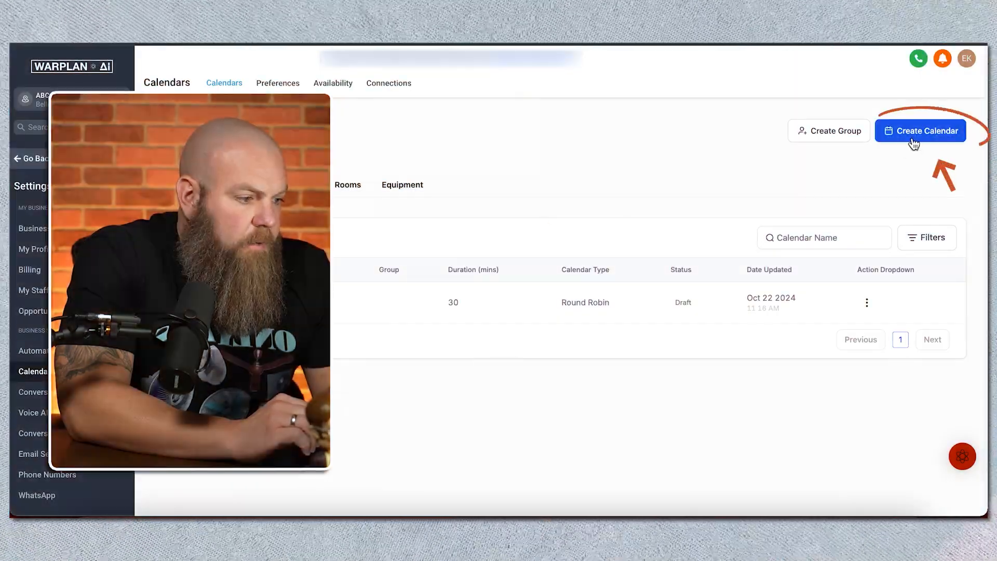
pyautogui.click(913, 136)
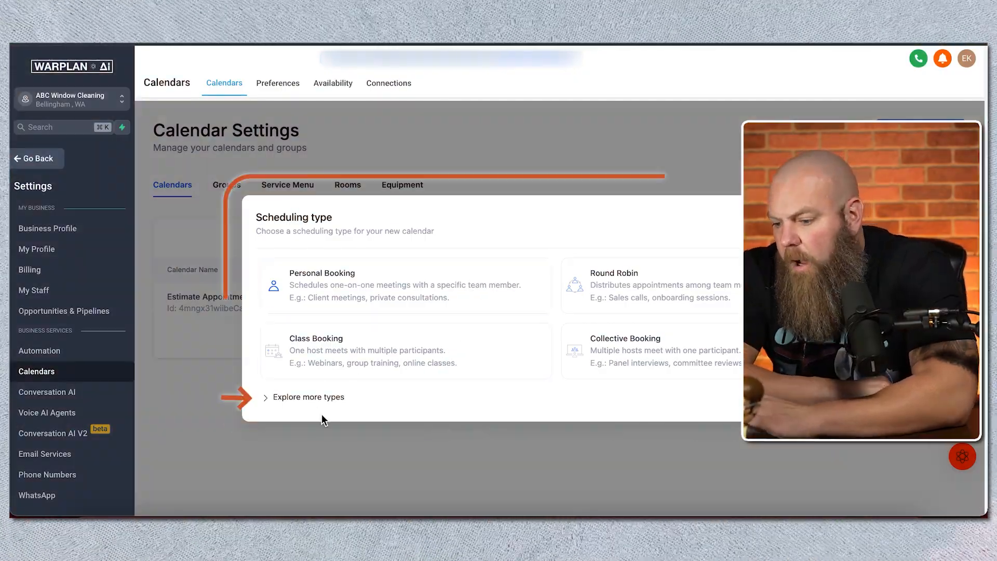
pyautogui.click(317, 399)
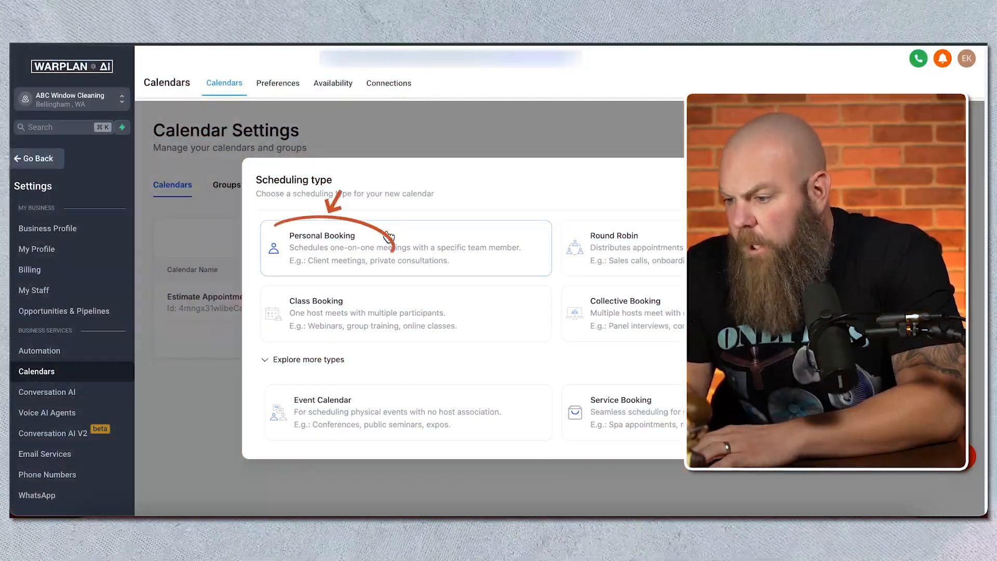
# Step: Choose the Personal Booking type, name the new calendar Test Calendar, and check the available team members
pyautogui.click(389, 237)
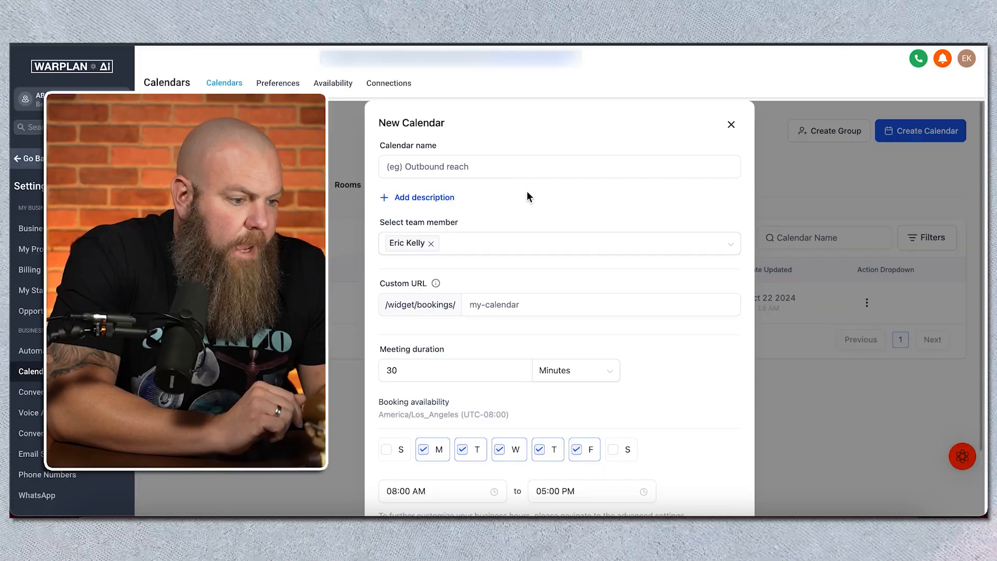
pyautogui.click(486, 158)
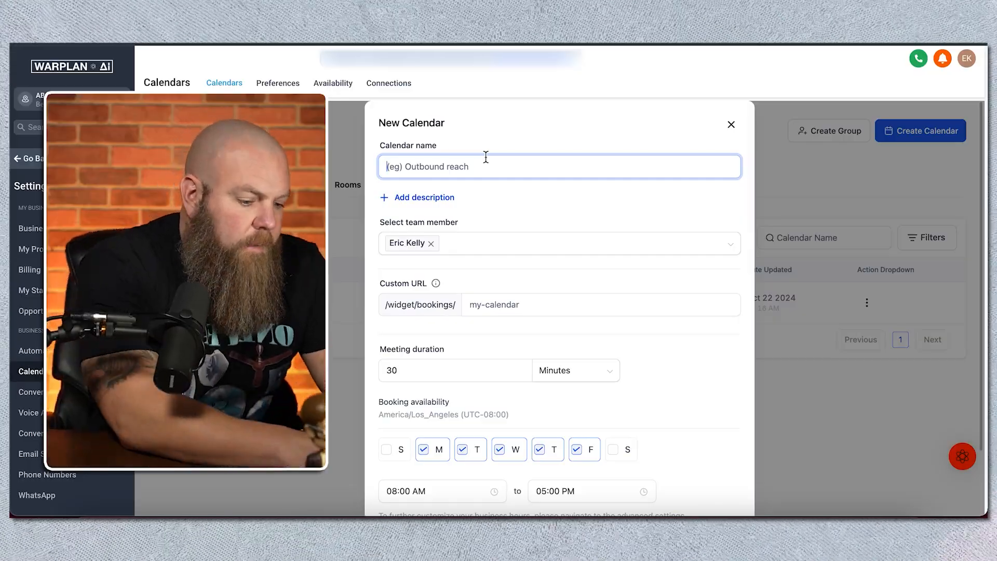
pyautogui.write('Test Calendar')
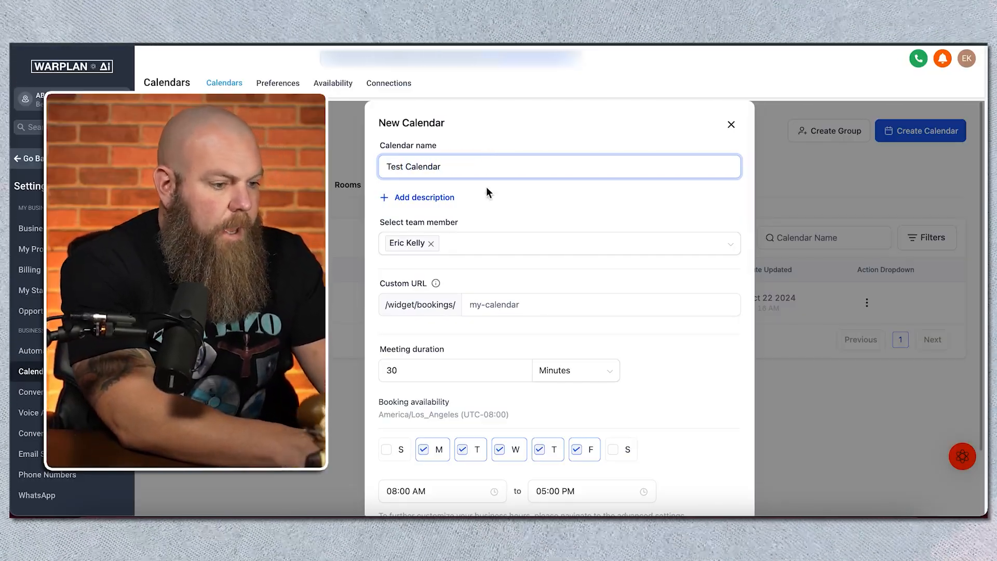
pyautogui.click(485, 246)
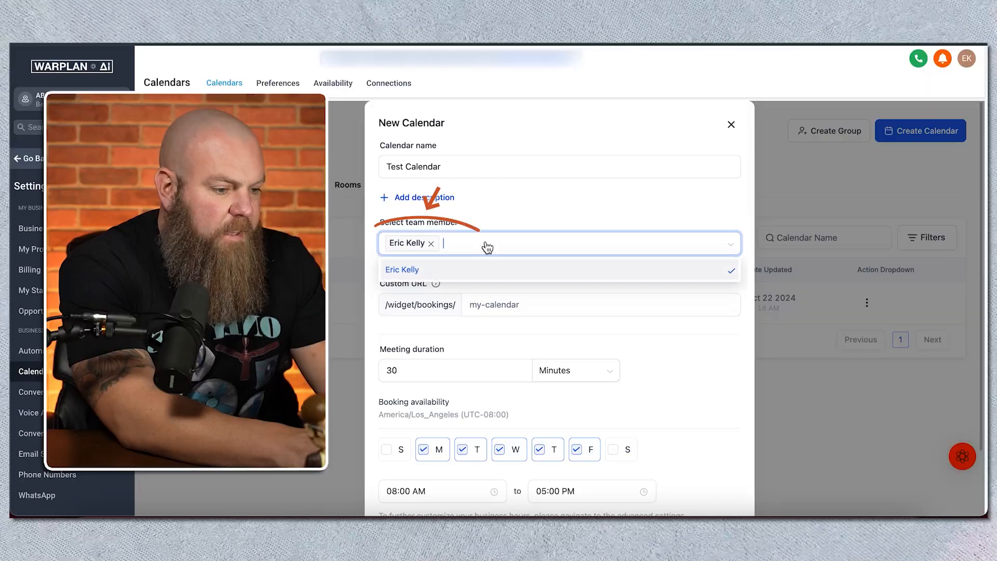
pyautogui.click(490, 210)
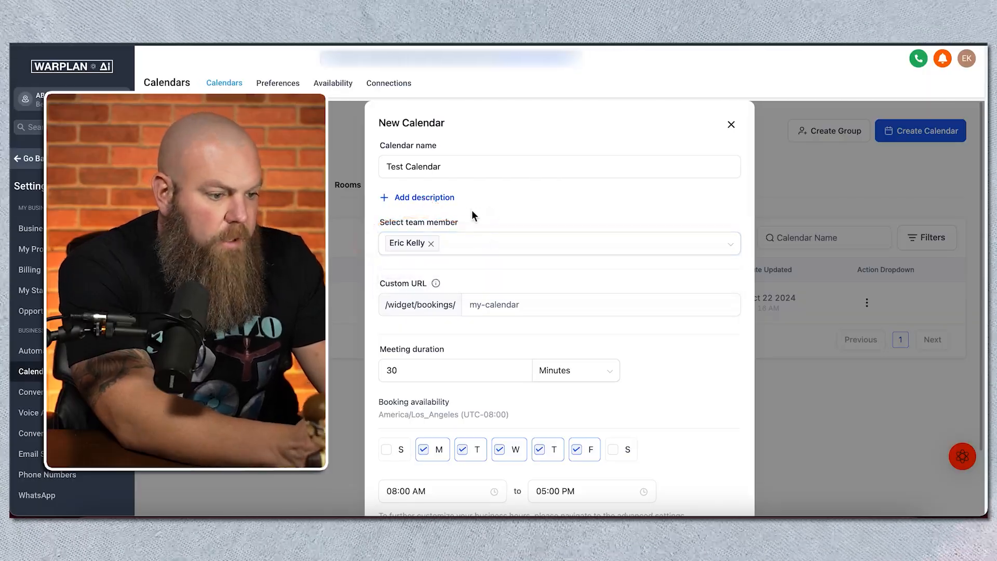
# Step: Add the calendar description "We are going to meet together and talk" with "See you soon!" on a second line
pyautogui.click(439, 198)
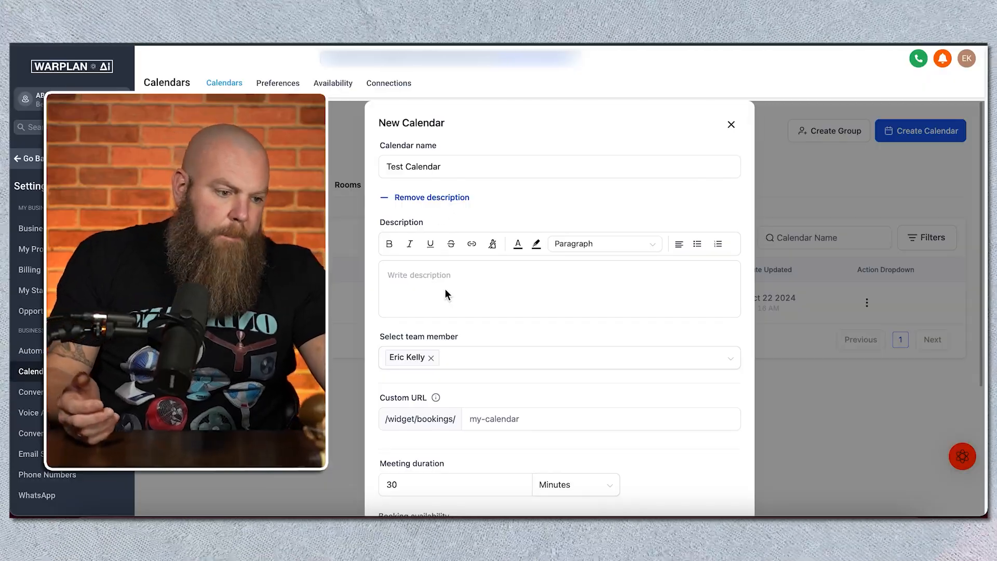
pyautogui.click(434, 278)
pyautogui.write('We are going to meet together and talk')
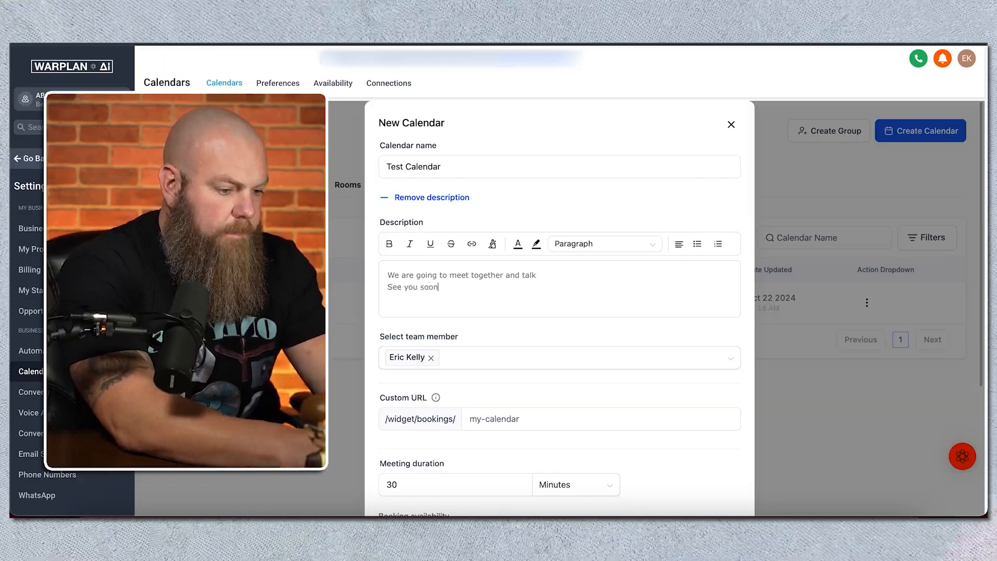
pyautogui.scroll(-4, 477, 278)
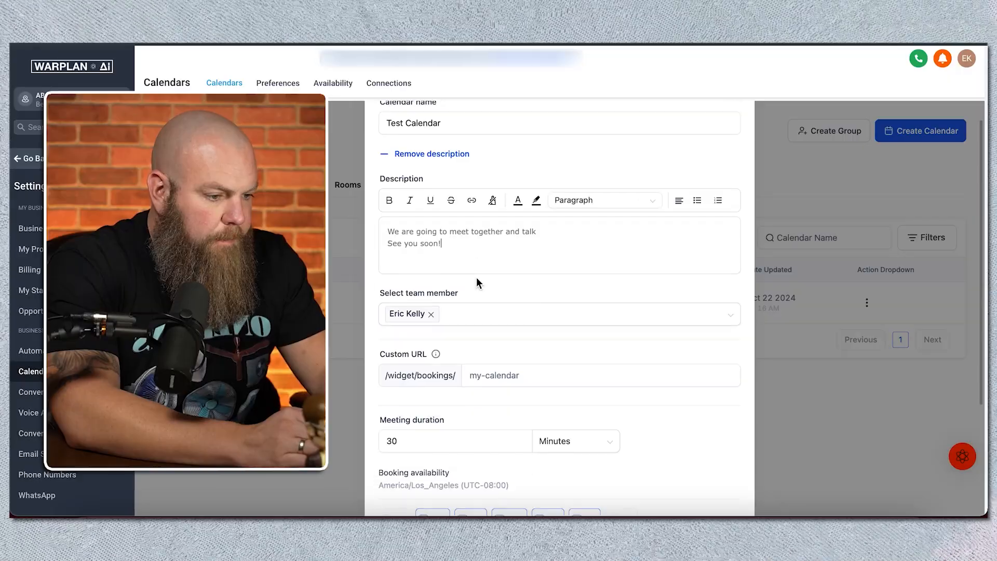
# Step: Try booking URL slugs for the calendar, including test-test-123, ending with test-test-test in the custom URL
pyautogui.click(489, 249)
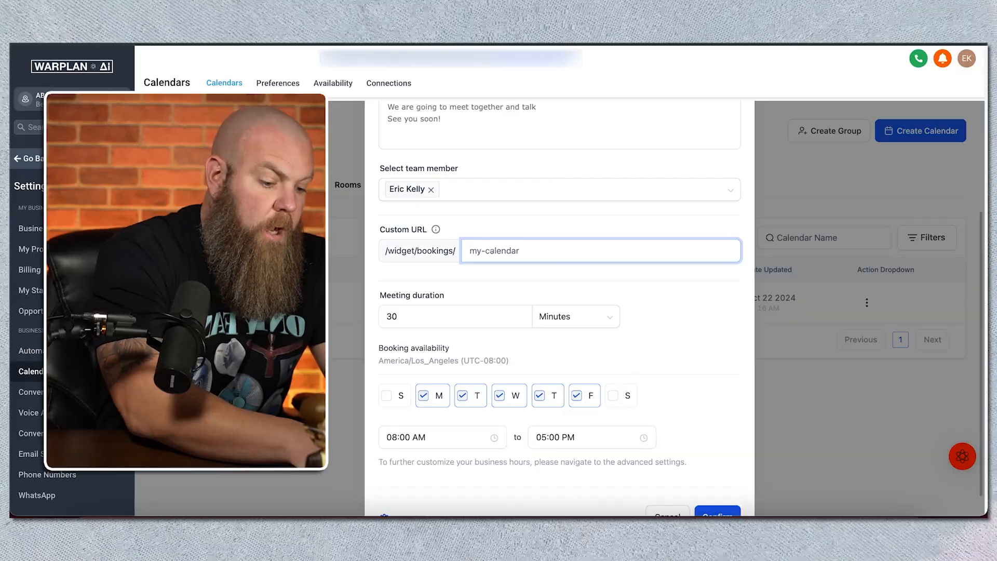
pyautogui.write('test-tes')
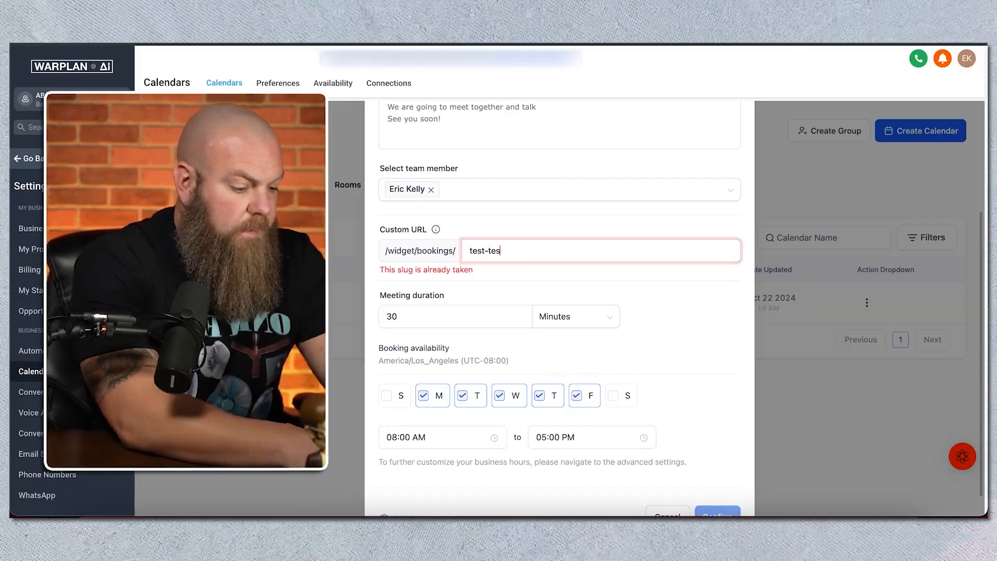
pyautogui.write('t-123456')
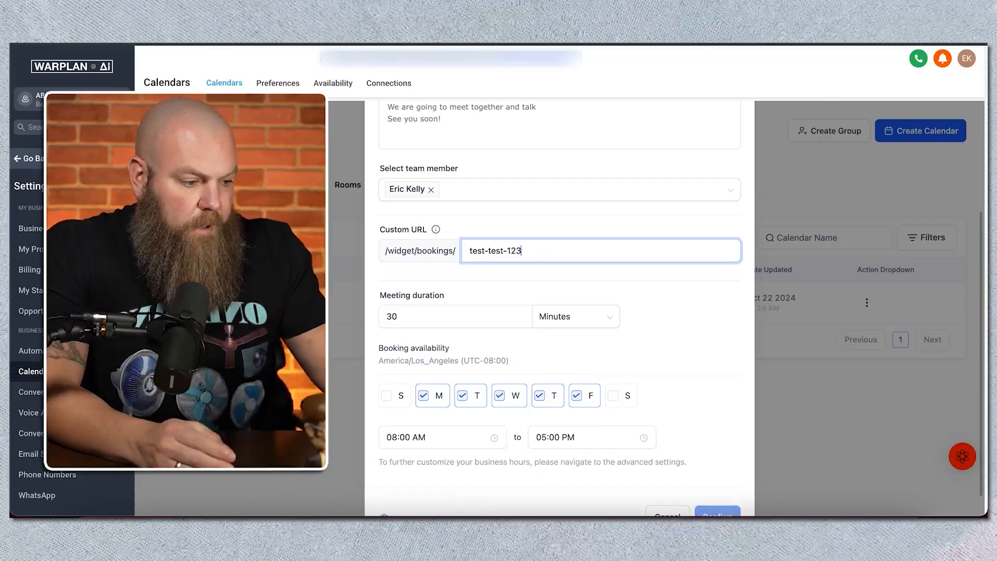
pyautogui.press('BackSpace')
pyautogui.press('BackSpace')
pyautogui.press('BackSpace')
pyautogui.press('BackSpace')
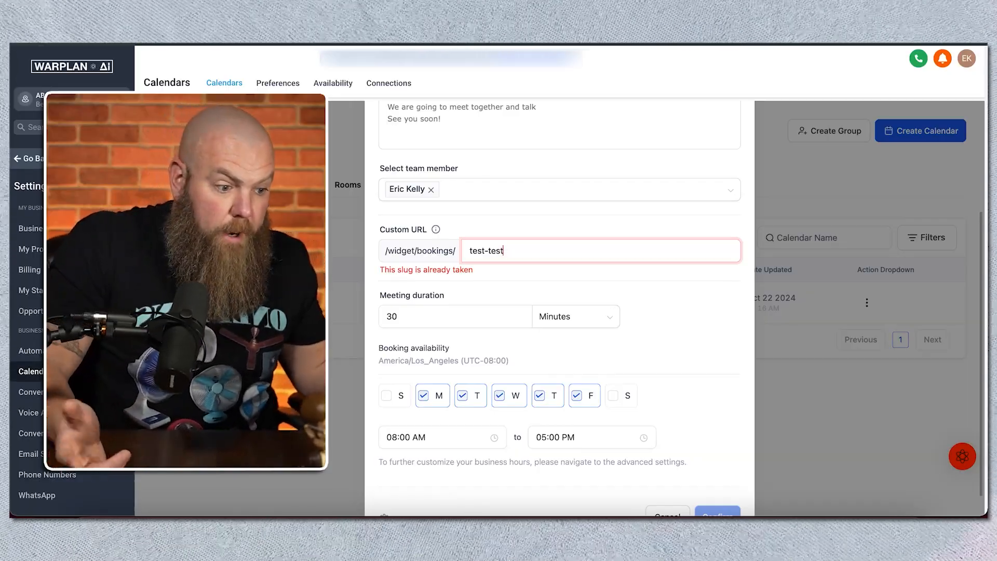
pyautogui.write('-test')
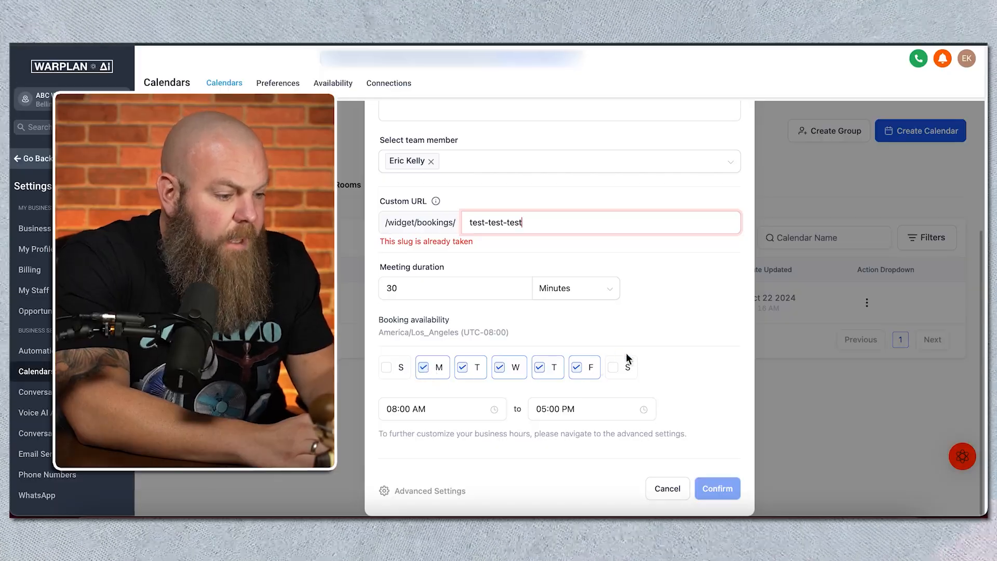
# Step: Set the start time of the booking availability to 11:00 AM
pyautogui.click(430, 409)
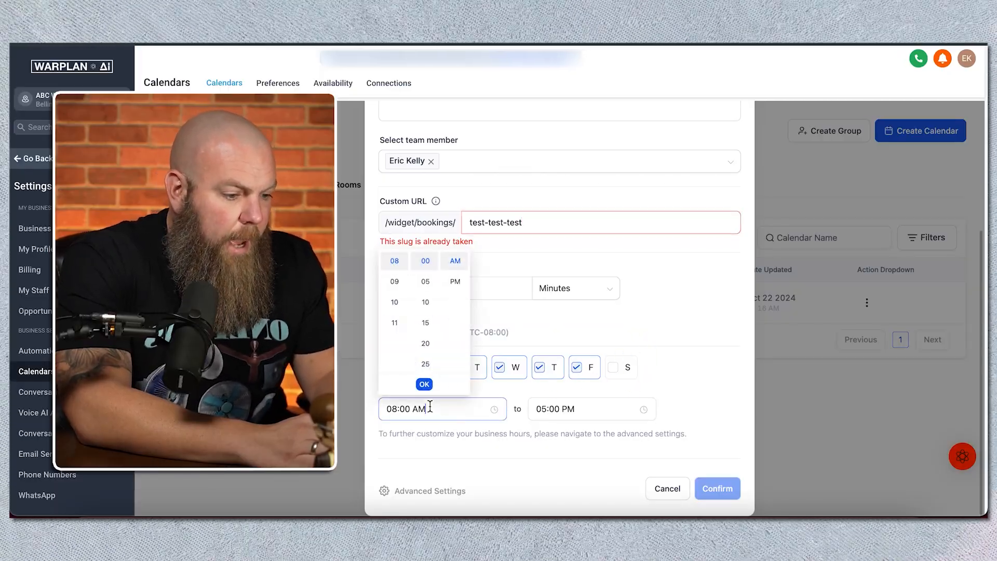
pyautogui.scroll(3, 401, 306)
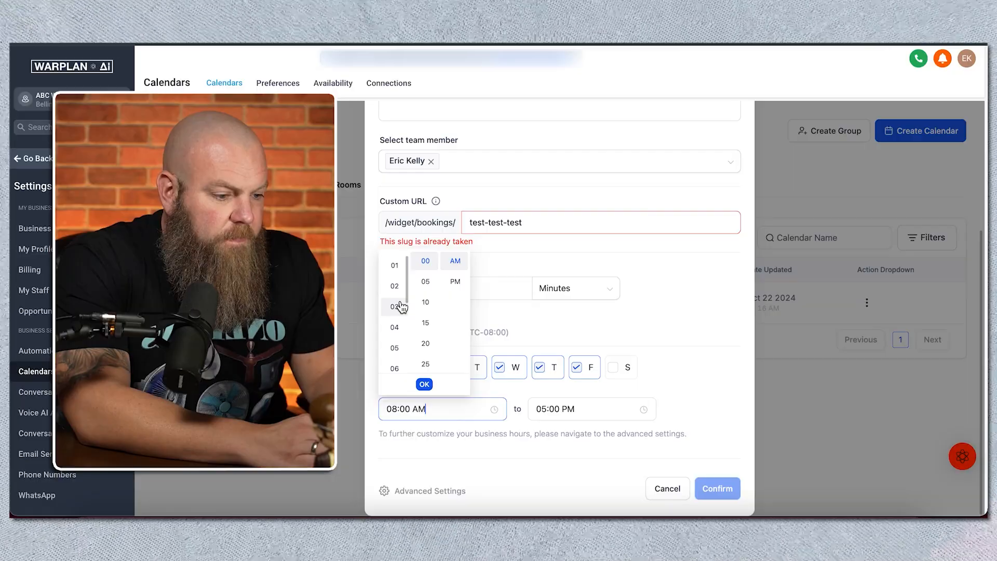
pyautogui.scroll(-5, 394, 333)
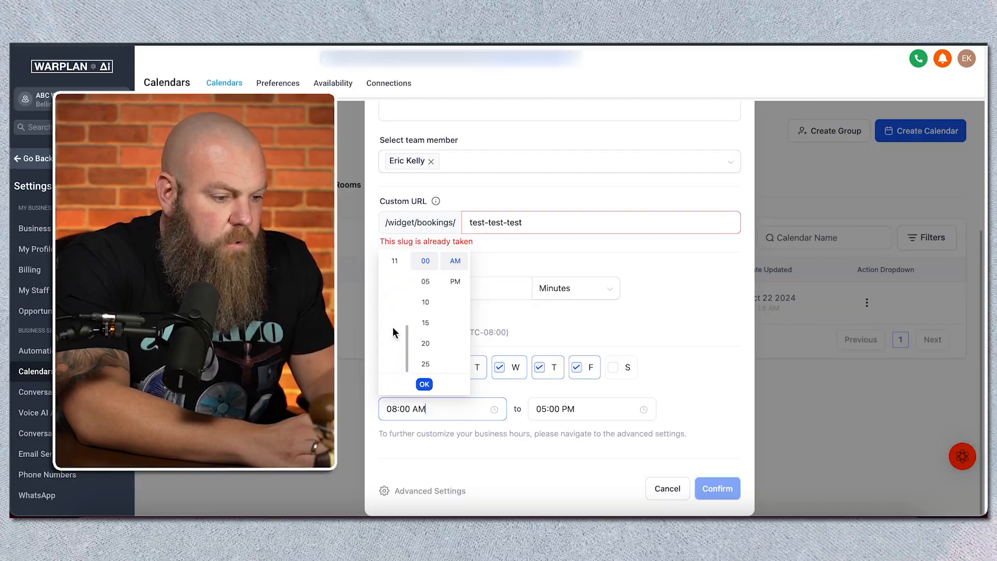
pyautogui.click(452, 283)
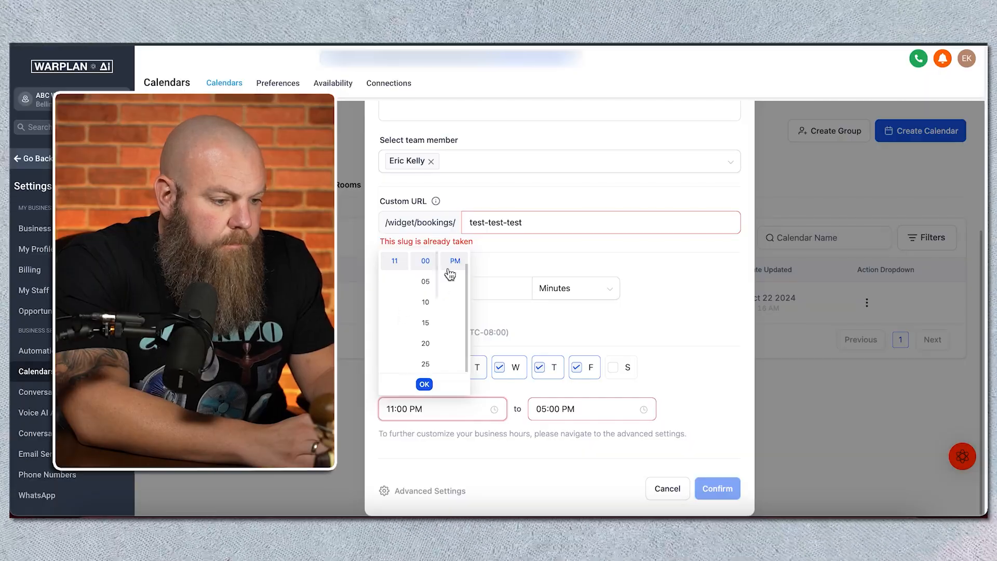
pyautogui.scroll(2, 423, 292)
pyautogui.scroll(2, 451, 385)
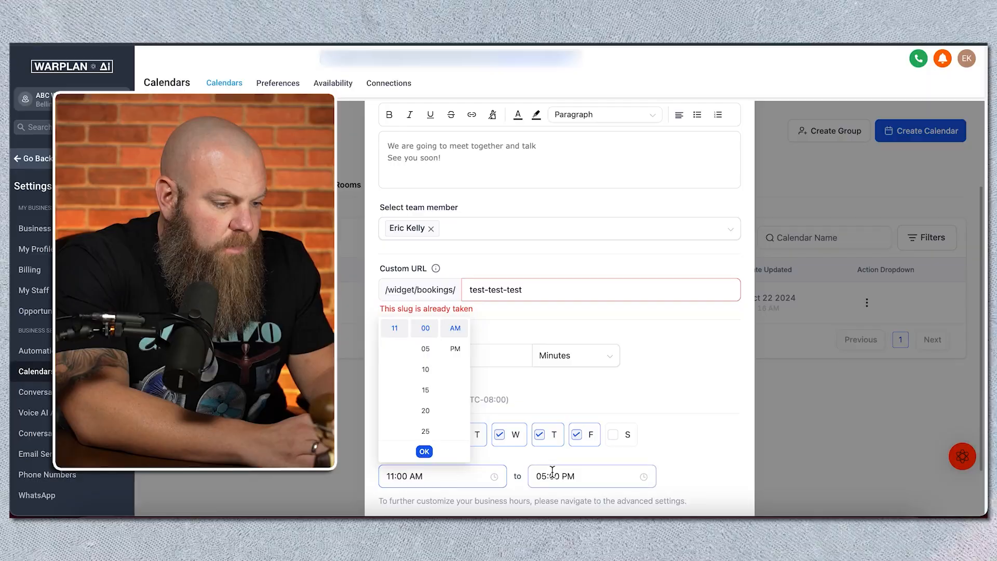
pyautogui.click(597, 461)
# Step: Extend the custom URL slug to test-test-test-1234 and open the calendar's advanced settings
pyautogui.scroll(-2, 597, 460)
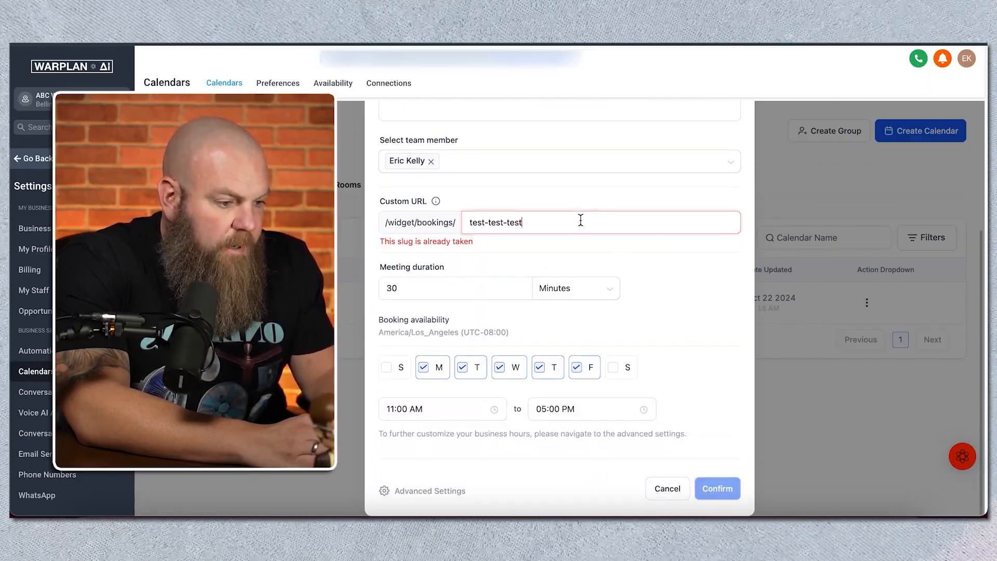
pyautogui.write('-1234')
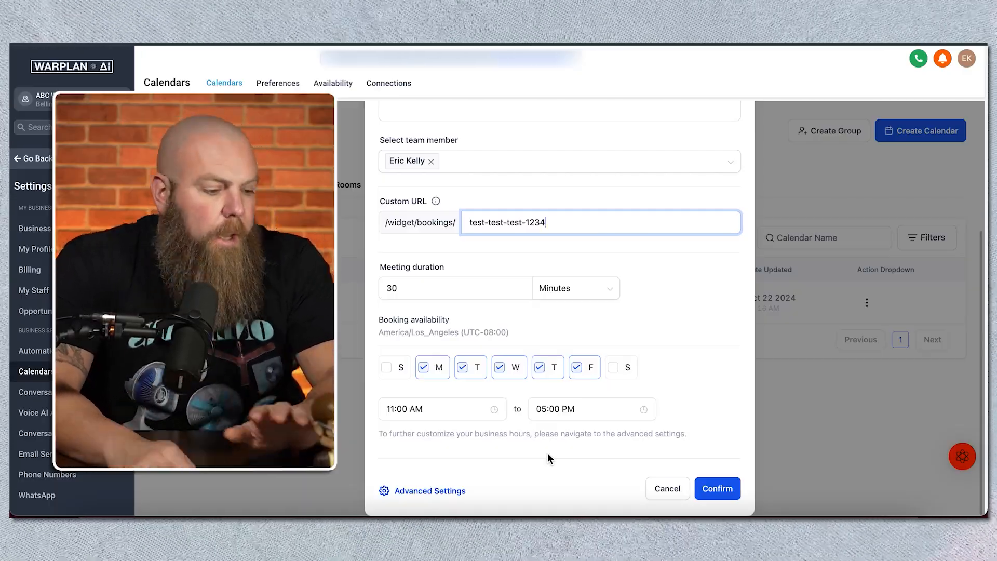
pyautogui.click(414, 494)
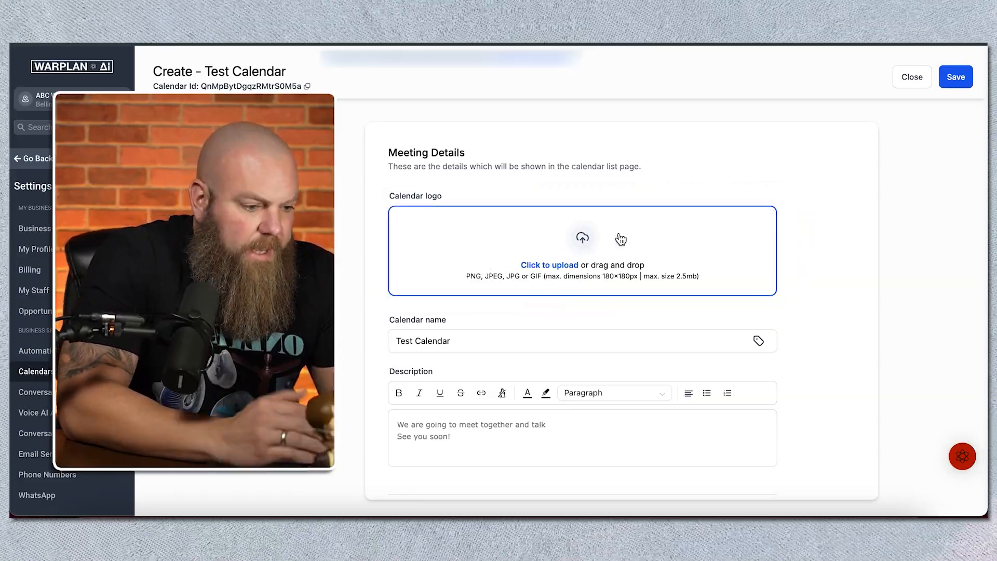
# Step: Look through the Account custom values that can be inserted into the calendar name
pyautogui.scroll(-2, 516, 329)
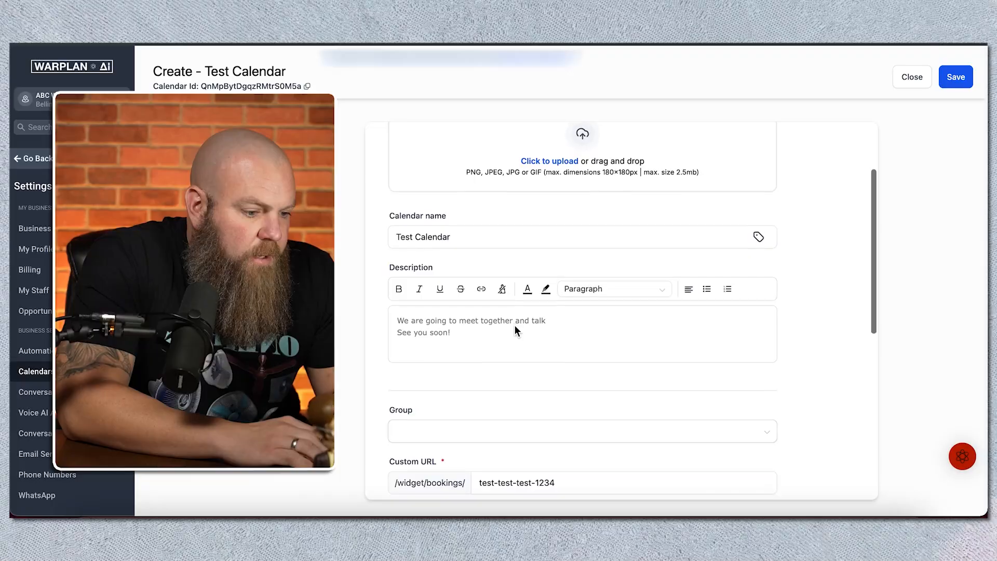
pyautogui.scroll(1, 514, 325)
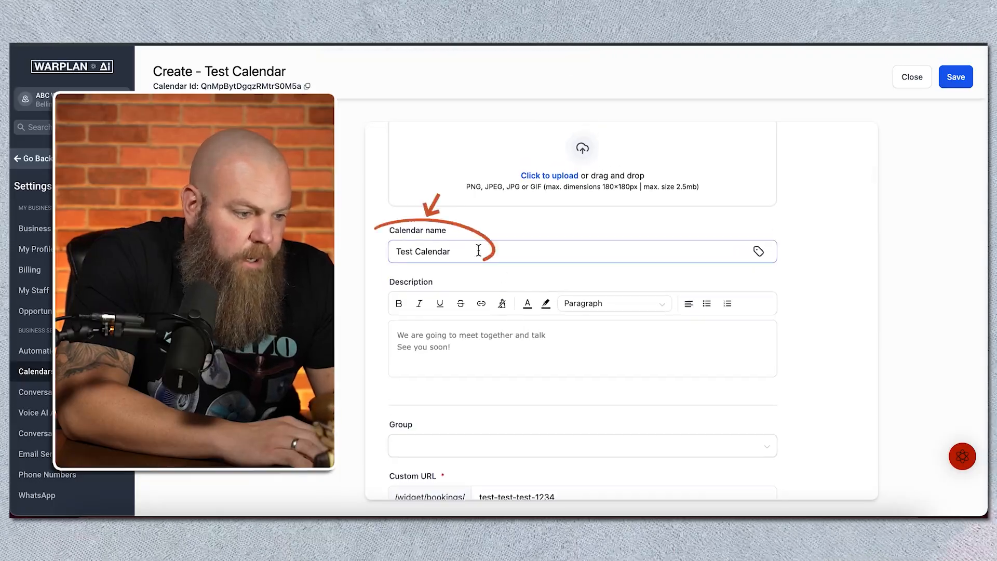
pyautogui.click(756, 252)
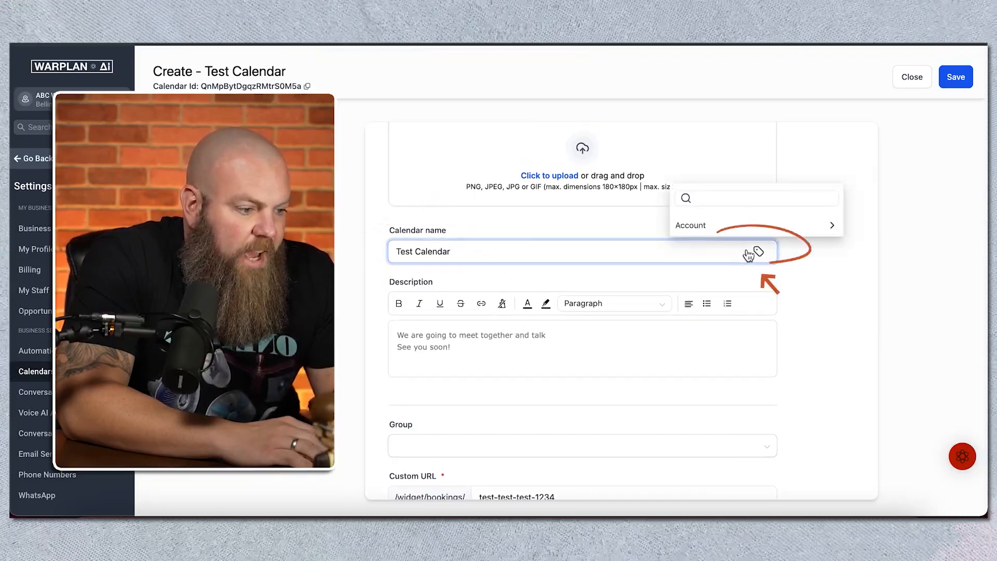
pyautogui.click(721, 231)
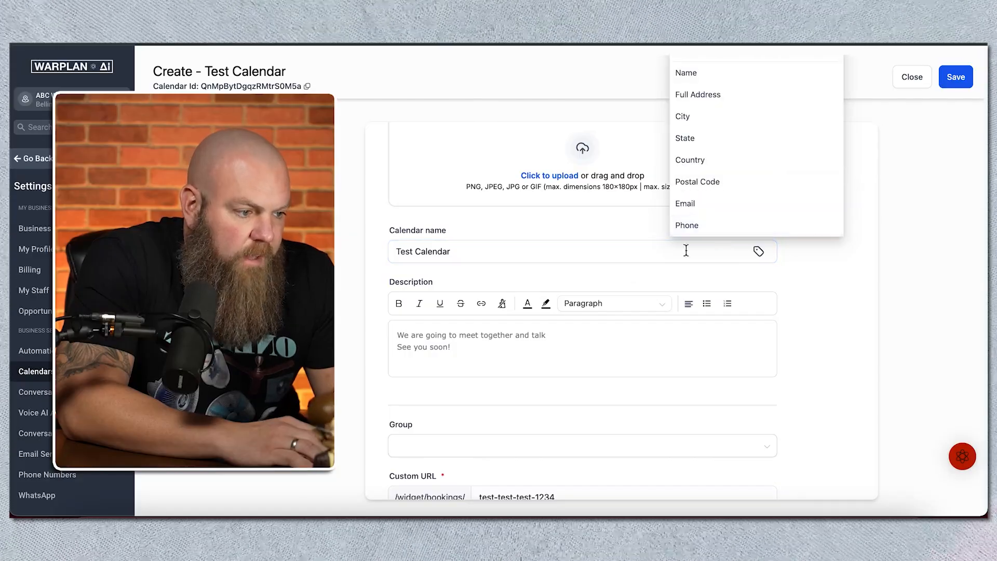
pyautogui.click(618, 276)
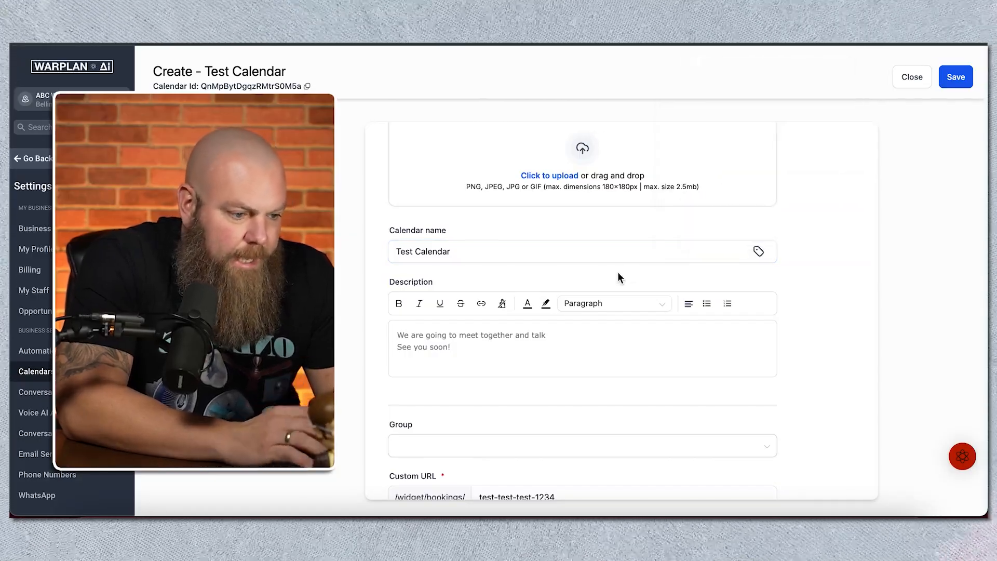
# Step: Set the meeting invite title to {{contact.name}} followed by "and", the host's first name and "- Coaching Call"
pyautogui.scroll(-3, 618, 275)
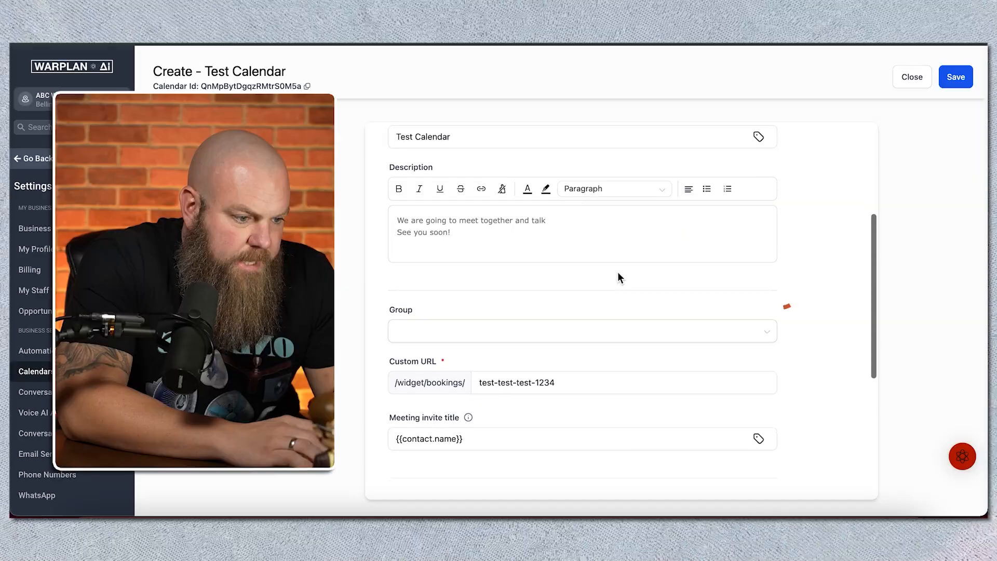
pyautogui.scroll(-1, 618, 277)
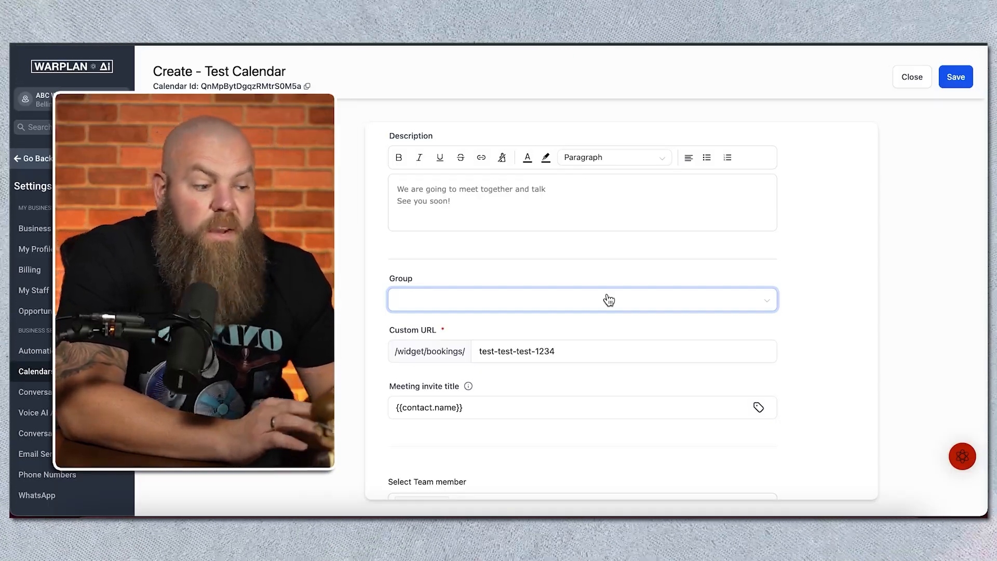
pyautogui.scroll(-2, 609, 300)
pyautogui.click(525, 337)
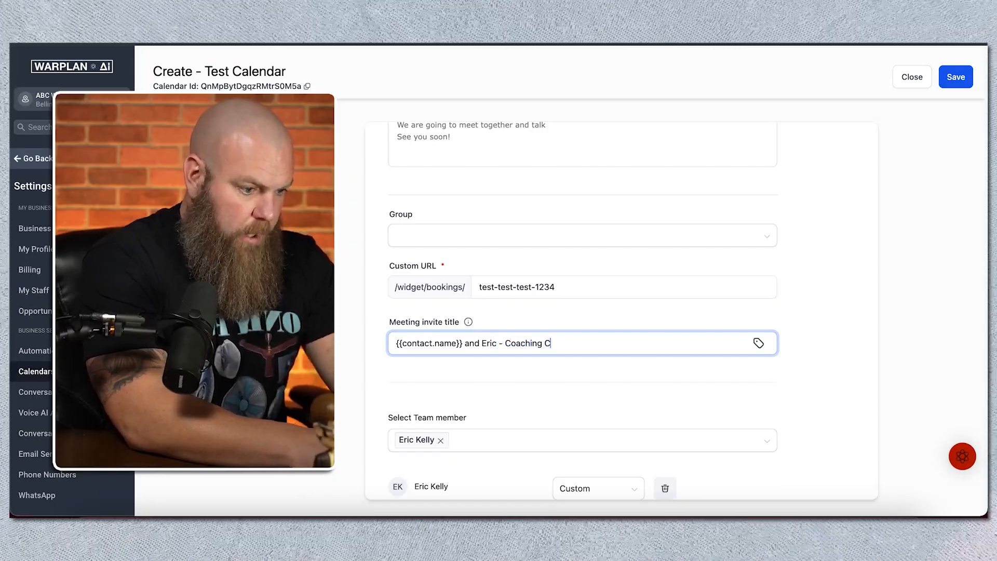
# Step: Review the meeting details from the calendar name down to the team member and meeting location settings
pyautogui.scroll(3, 490, 292)
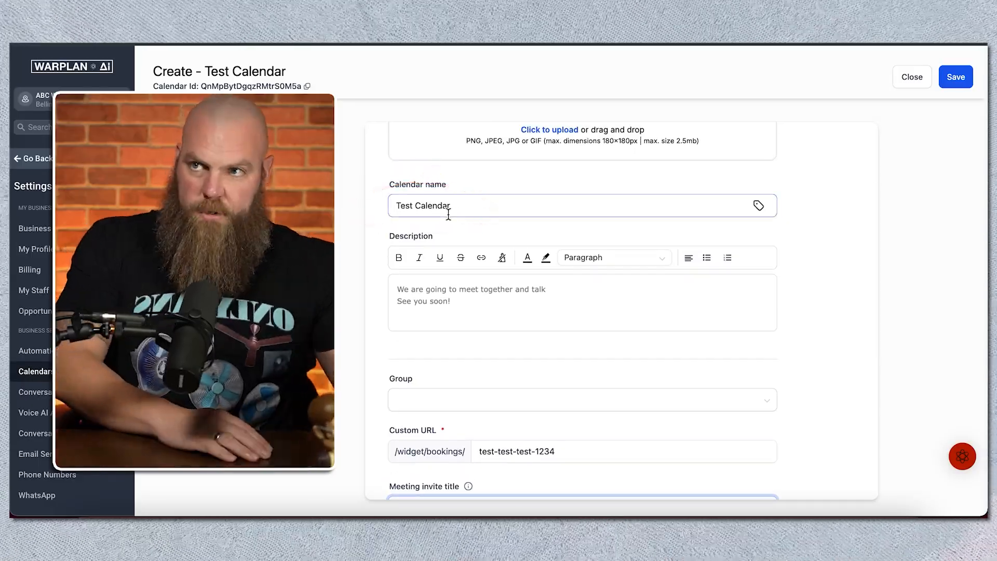
pyautogui.scroll(-3, 449, 214)
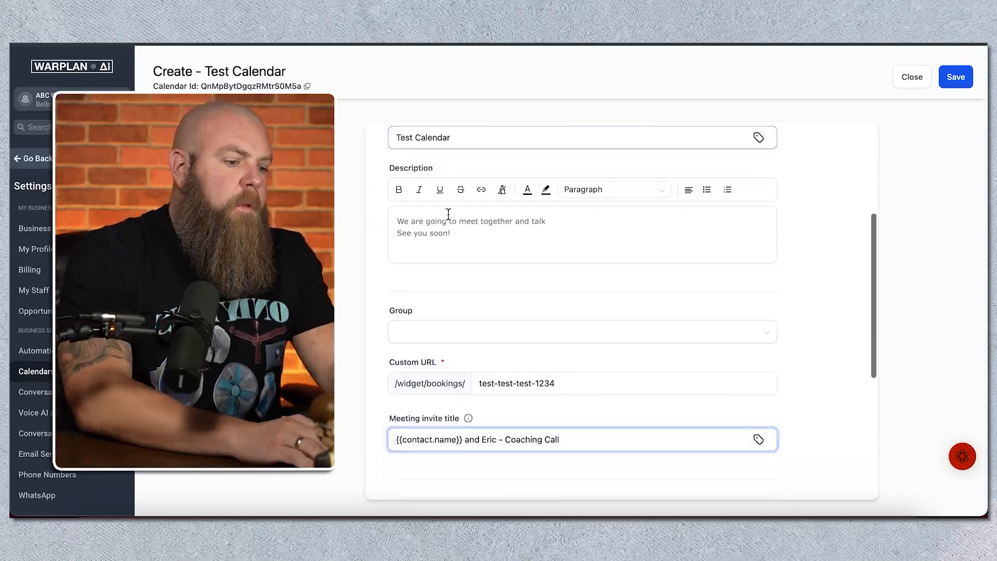
pyautogui.scroll(2, 448, 214)
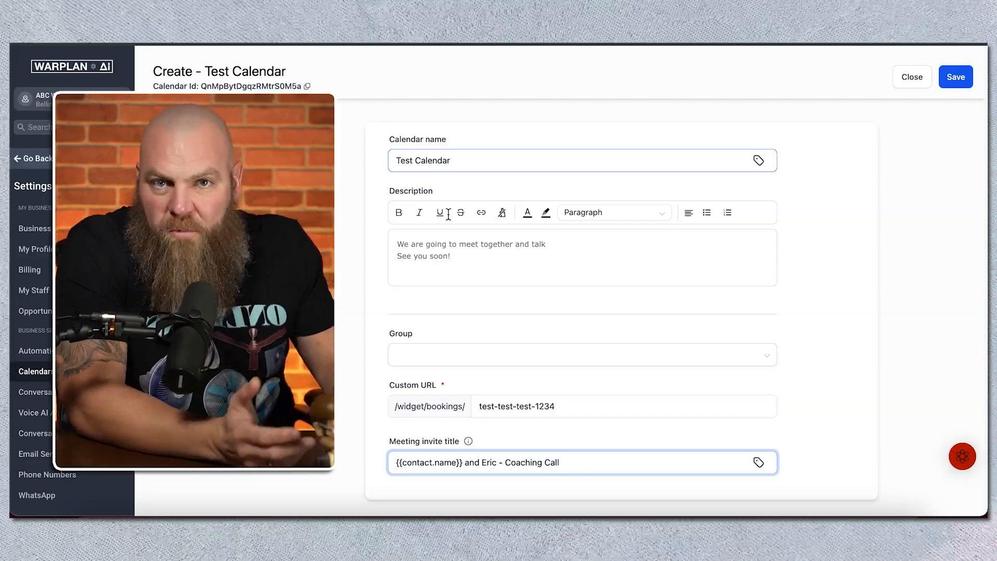
pyautogui.scroll(-2, 448, 214)
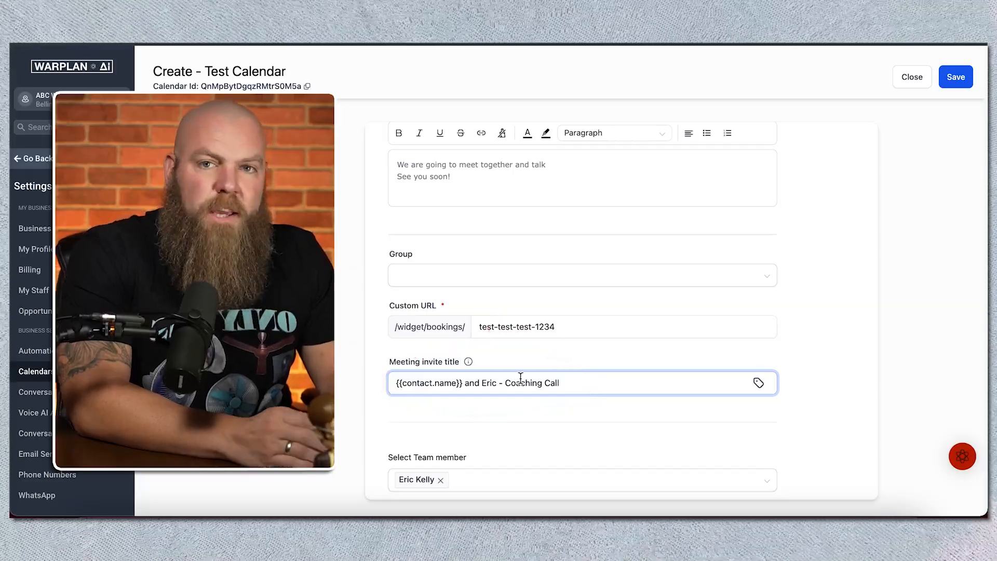
pyautogui.scroll(-2, 520, 378)
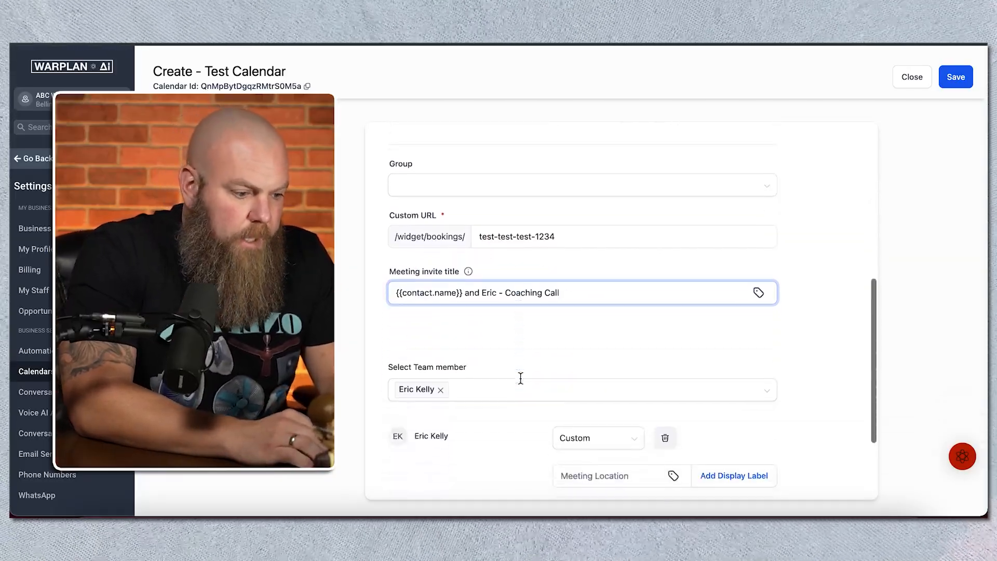
pyautogui.scroll(-2, 520, 377)
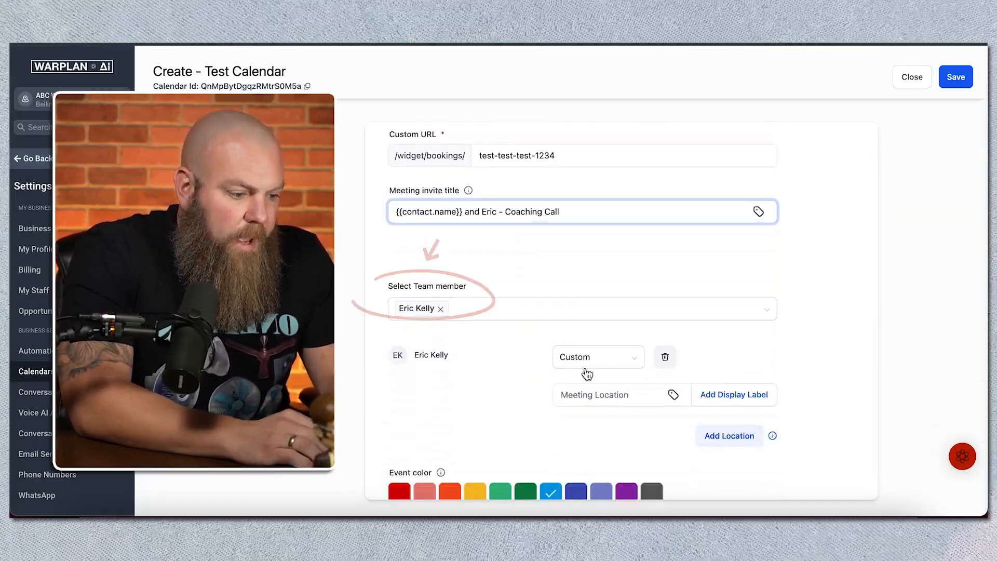
# Step: Set the team member's meeting location to Phone with the {{location.phone}} value and check the other location types
pyautogui.click(611, 367)
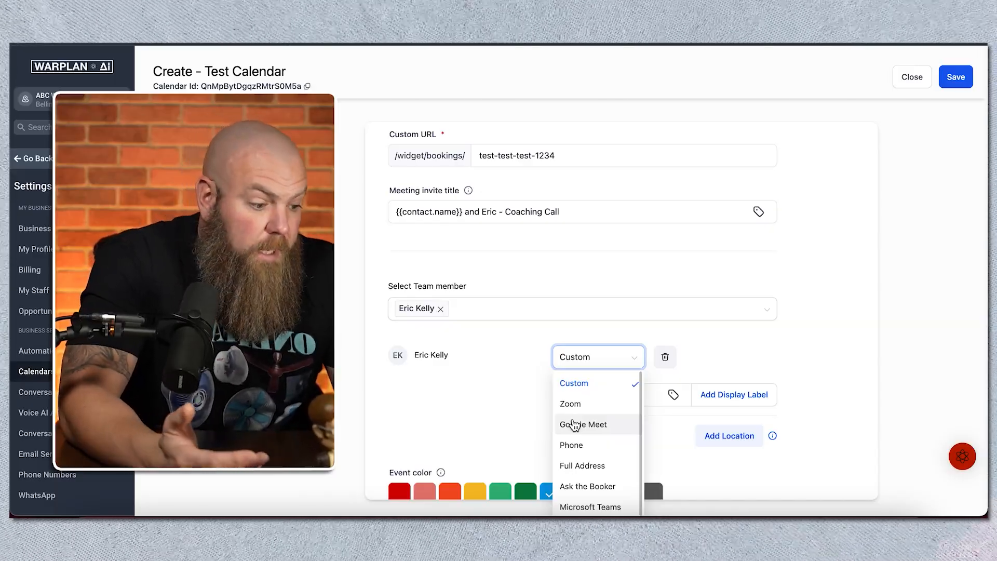
pyautogui.click(576, 446)
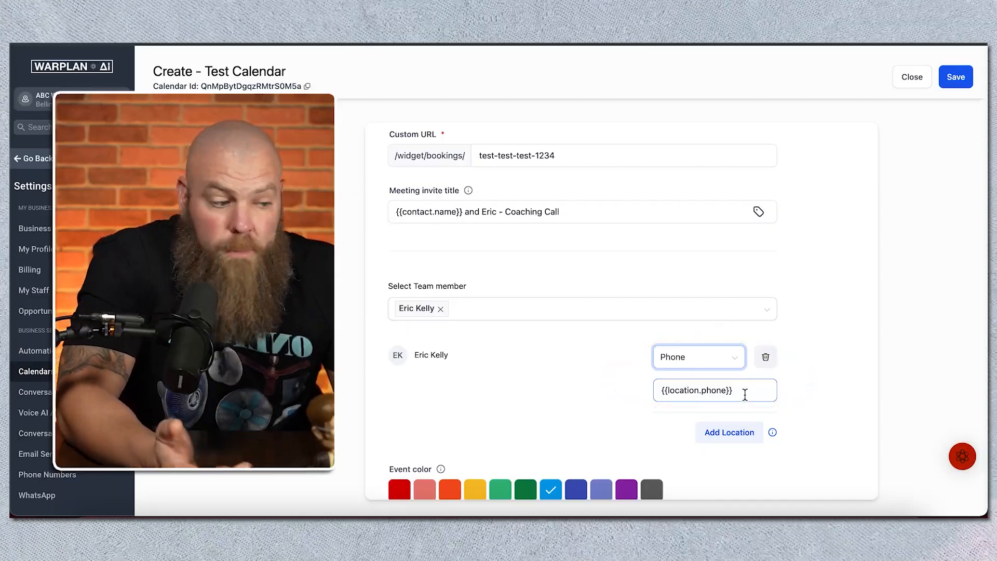
pyautogui.click(727, 361)
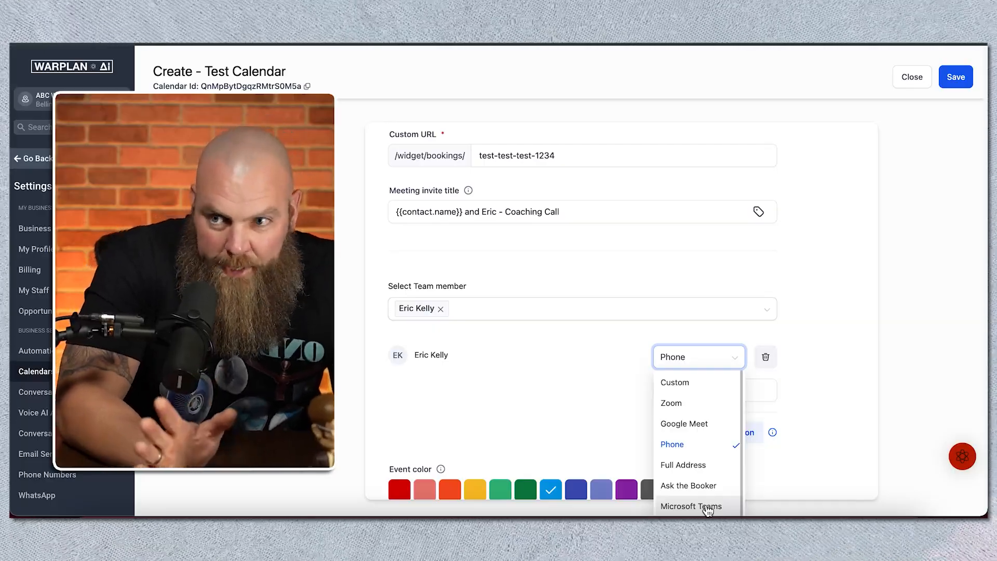
pyautogui.click(724, 453)
# Step: Add a second meeting location for the team member and remove it again
pyautogui.click(718, 434)
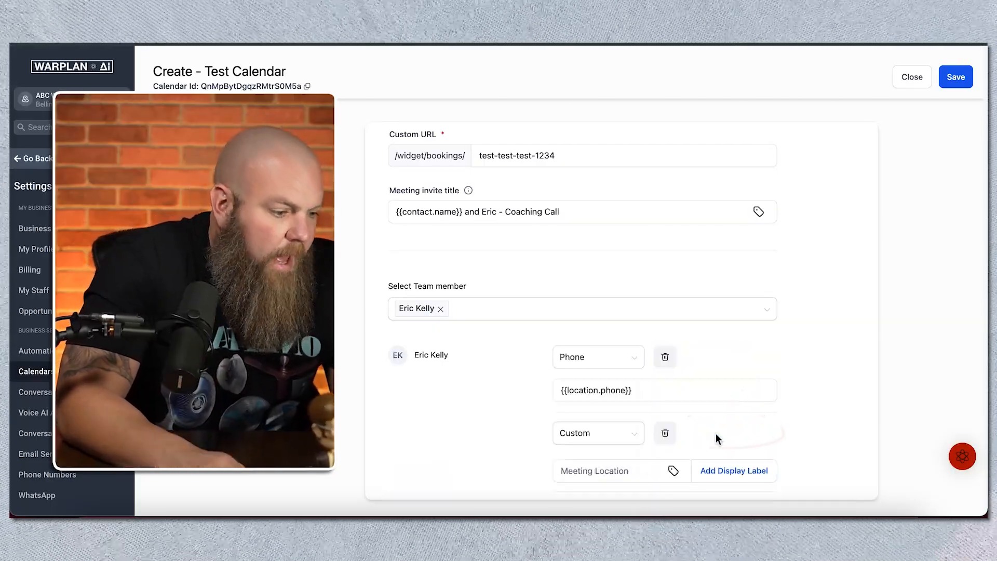
pyautogui.scroll(-2, 746, 414)
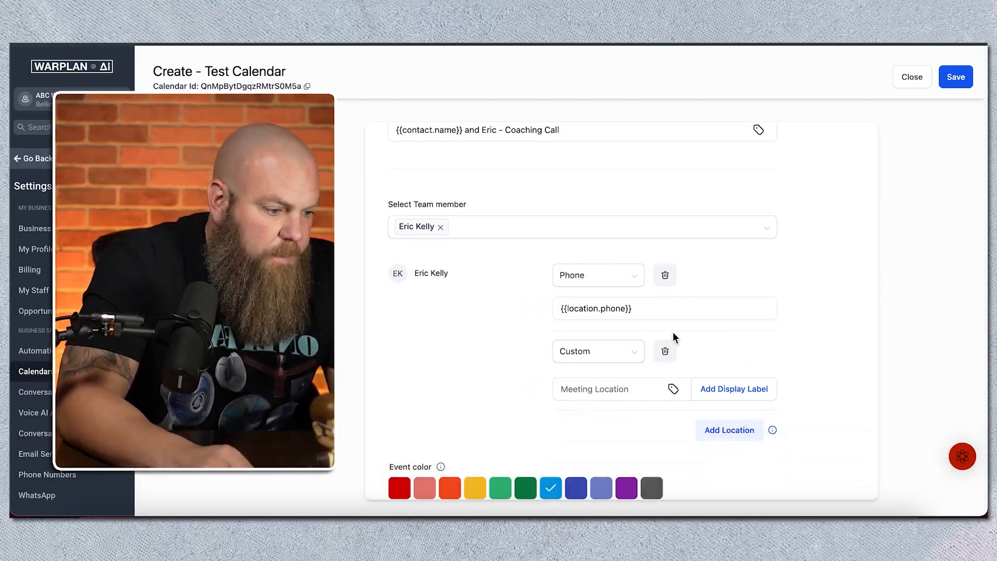
pyautogui.click(665, 352)
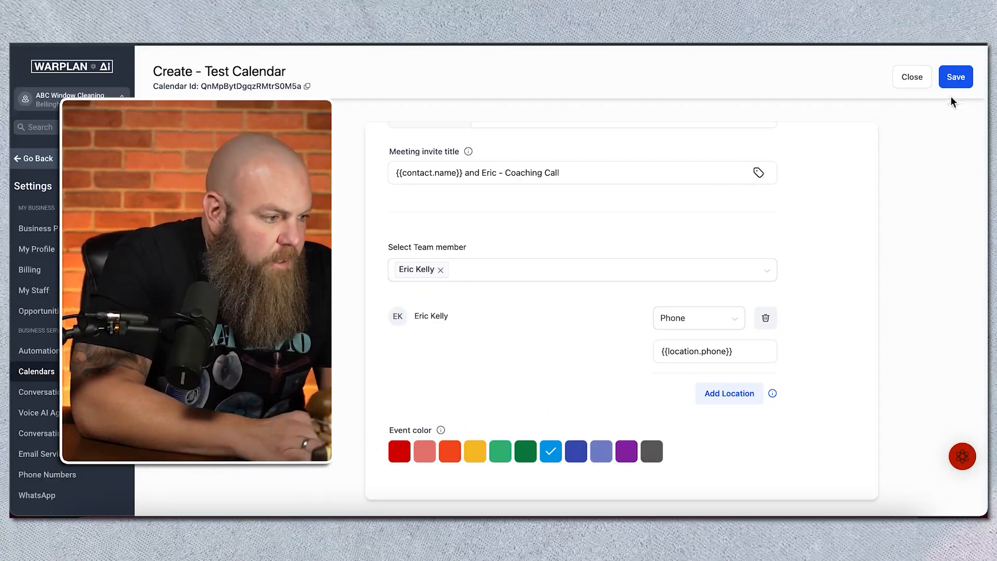
# Step: Save the meeting details and review the weekly available hours in the availability settings
pyautogui.click(954, 78)
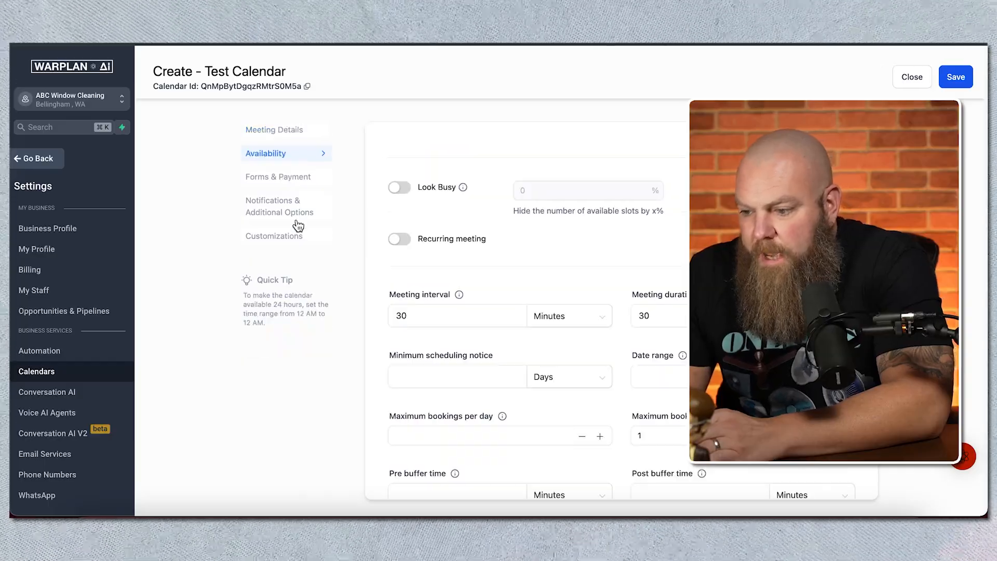
pyautogui.scroll(8, 627, 232)
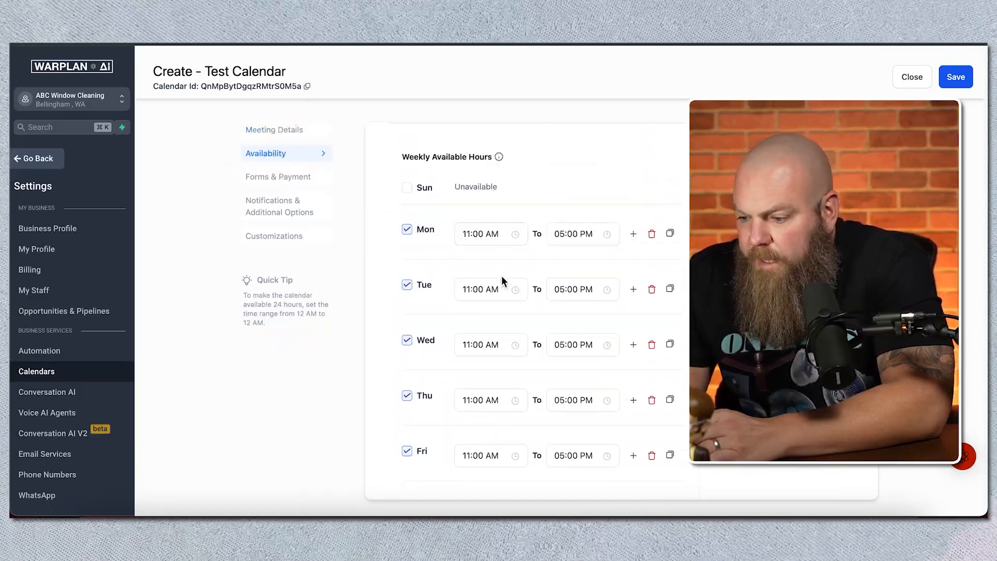
pyautogui.scroll(-2, 502, 281)
pyautogui.scroll(-5, 500, 276)
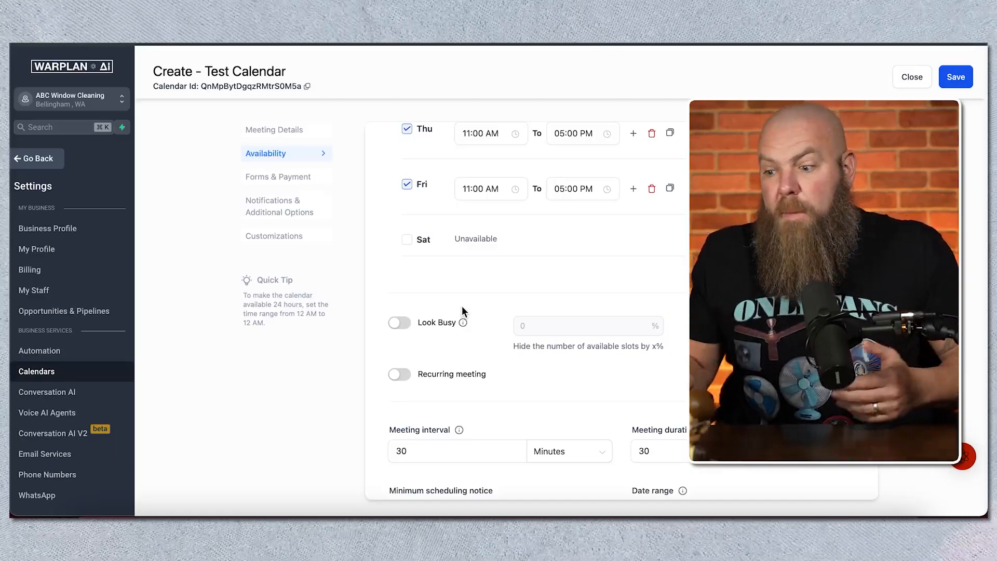
# Step: Enable recurring meetings for the calendar, repeating Monthly for 6 times
pyautogui.click(398, 380)
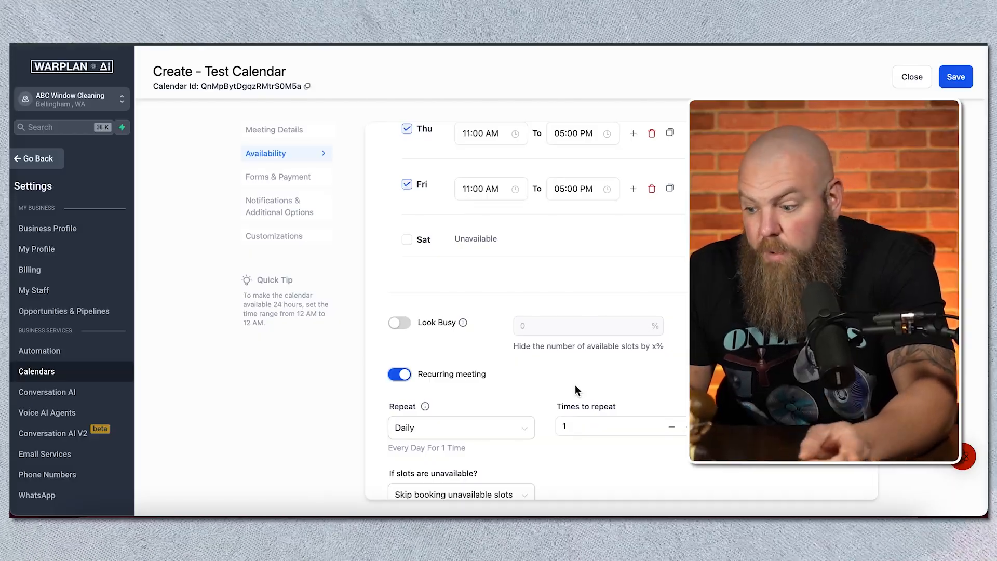
pyautogui.scroll(-2, 575, 385)
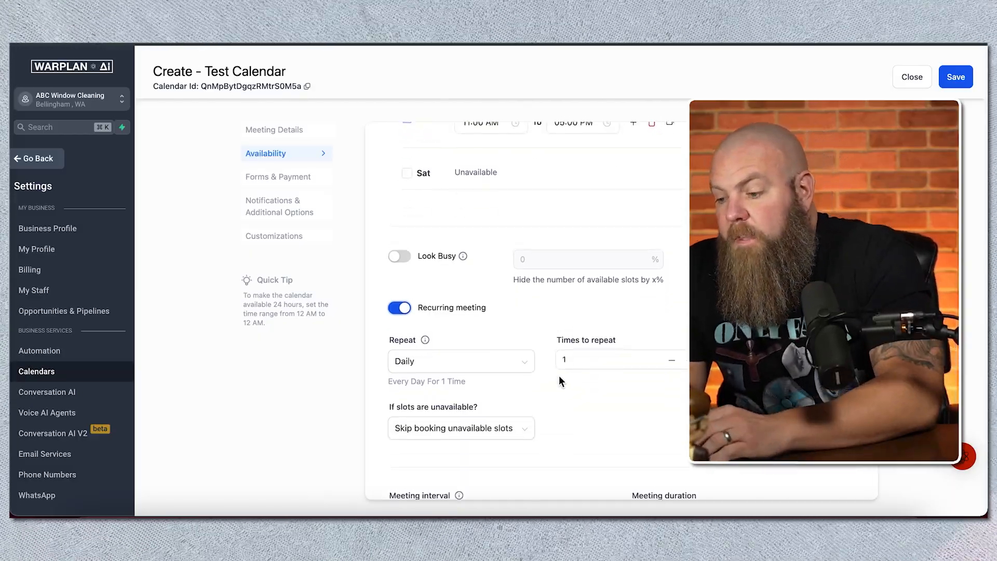
pyautogui.click(597, 360)
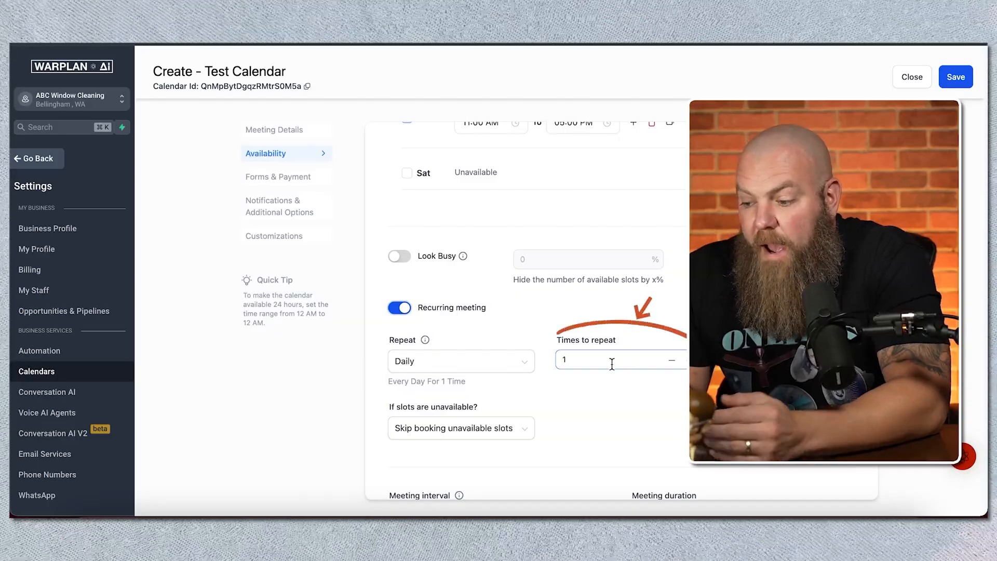
pyautogui.click(504, 360)
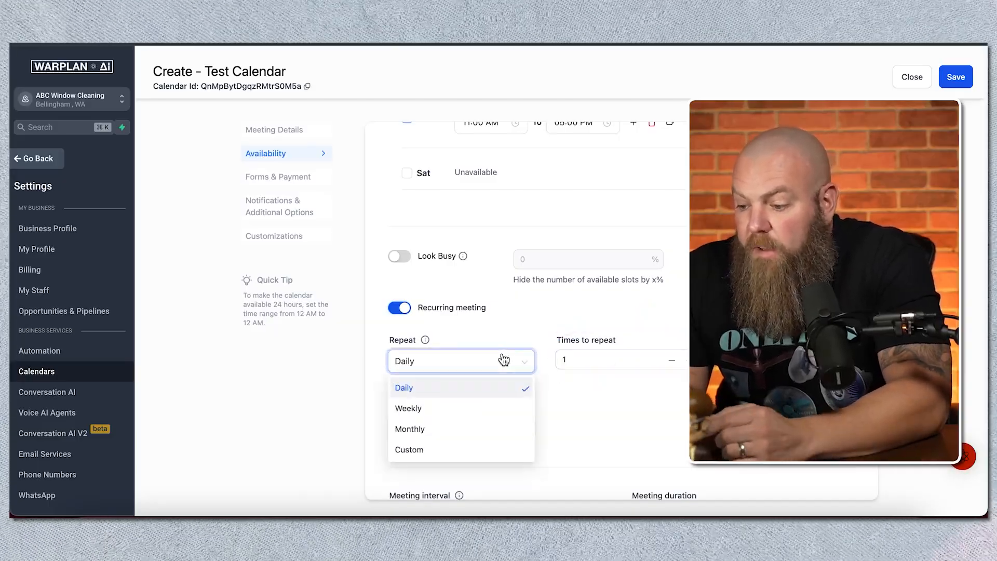
pyautogui.click(604, 415)
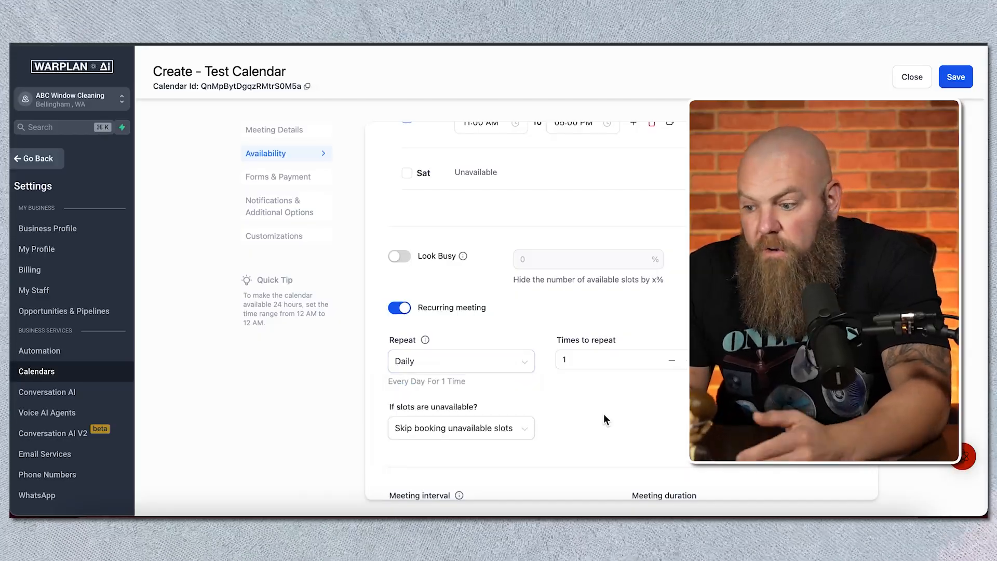
pyautogui.click(495, 363)
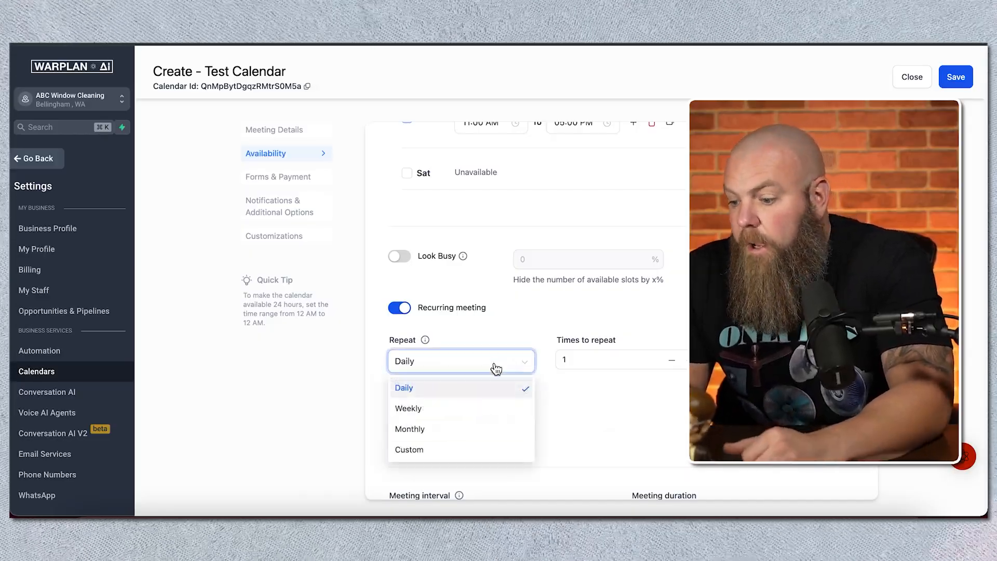
pyautogui.click(470, 429)
pyautogui.click(690, 360)
pyautogui.click(690, 360)
pyautogui.click(690, 360)
pyautogui.click(690, 360)
pyautogui.click(690, 360)
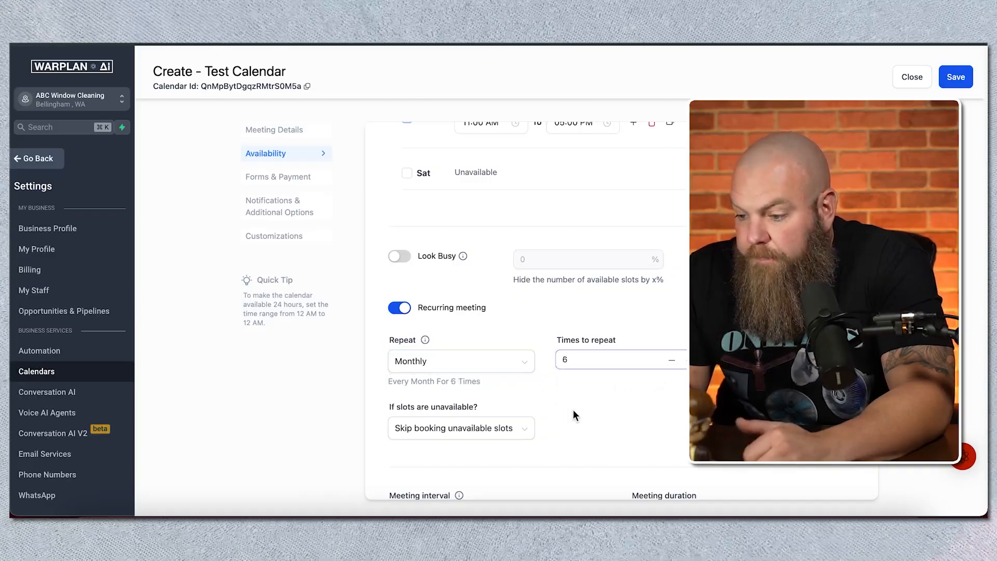
# Step: Look through the options for handling unavailable slots in the recurring meeting
pyautogui.scroll(-3, 573, 410)
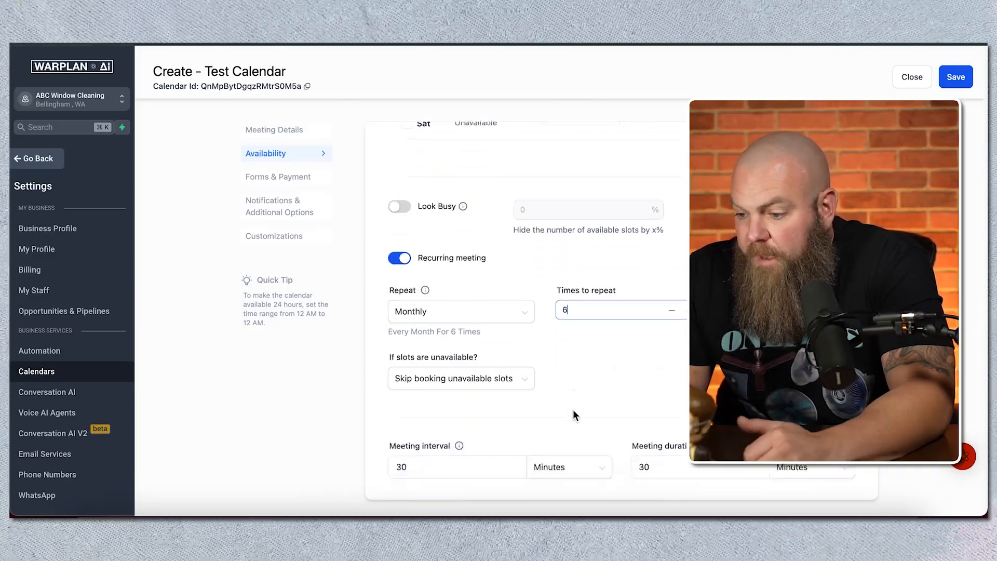
pyautogui.click(504, 370)
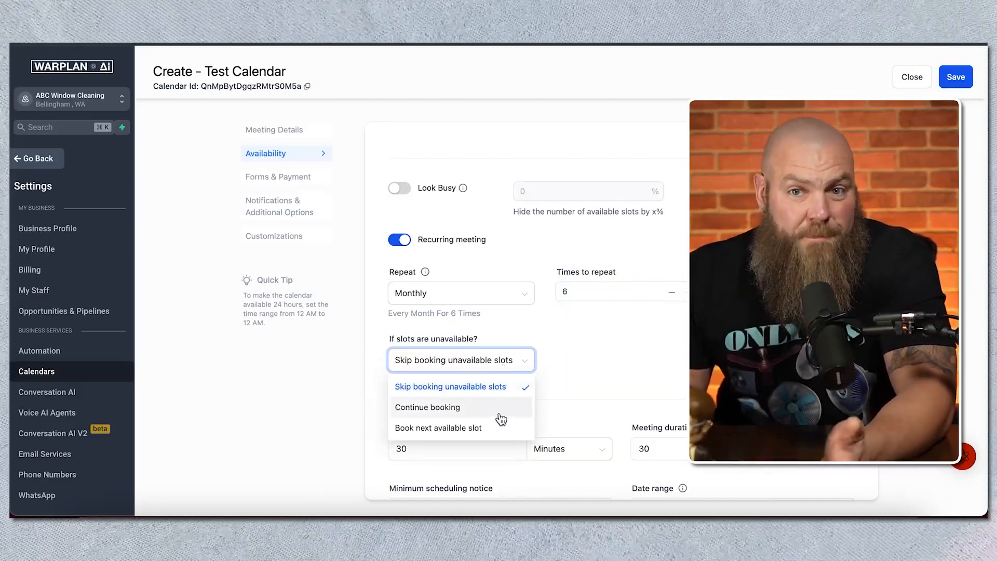
pyautogui.click(606, 373)
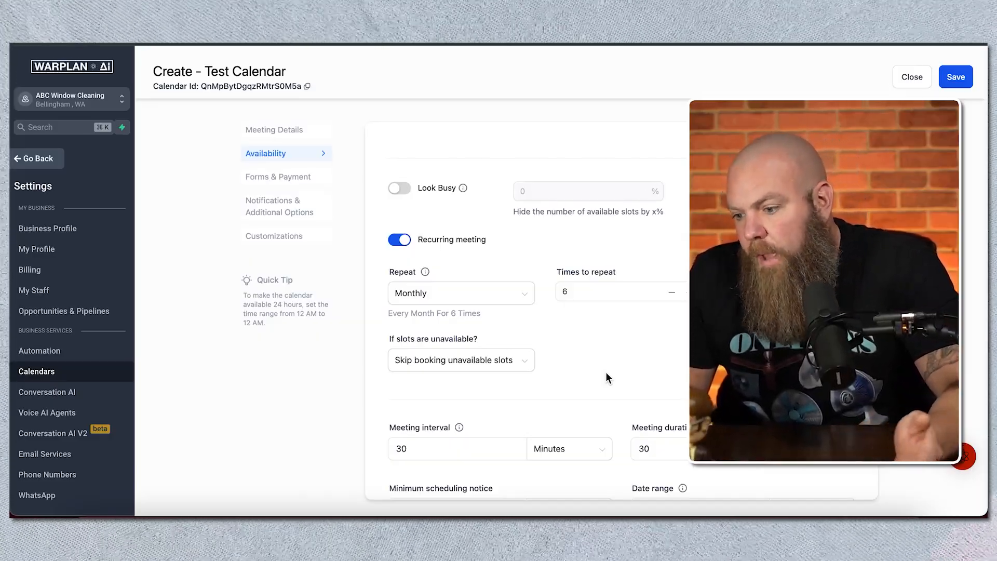
# Step: Review the meeting interval with its unit options and the meeting duration
pyautogui.scroll(-3, 606, 374)
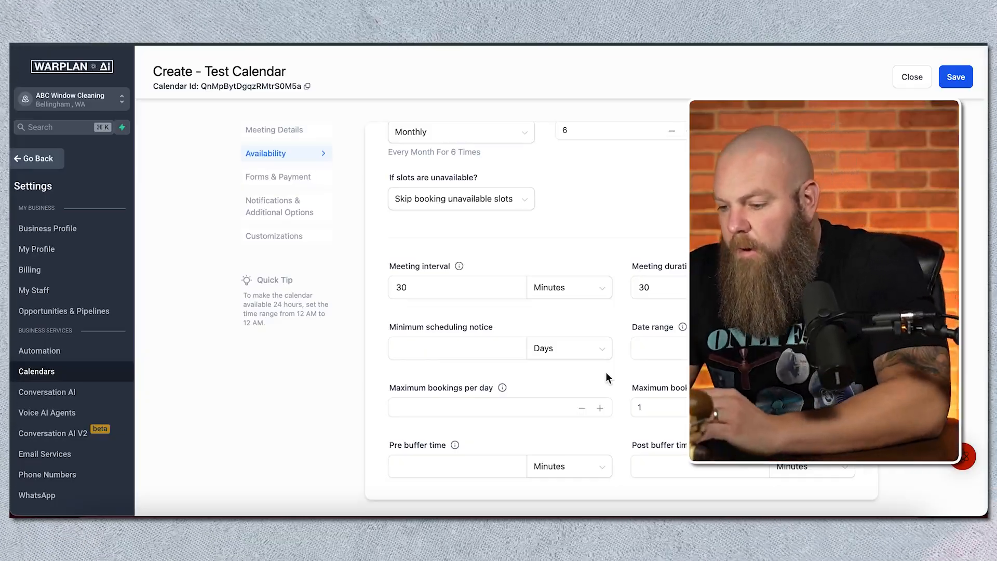
pyautogui.click(441, 290)
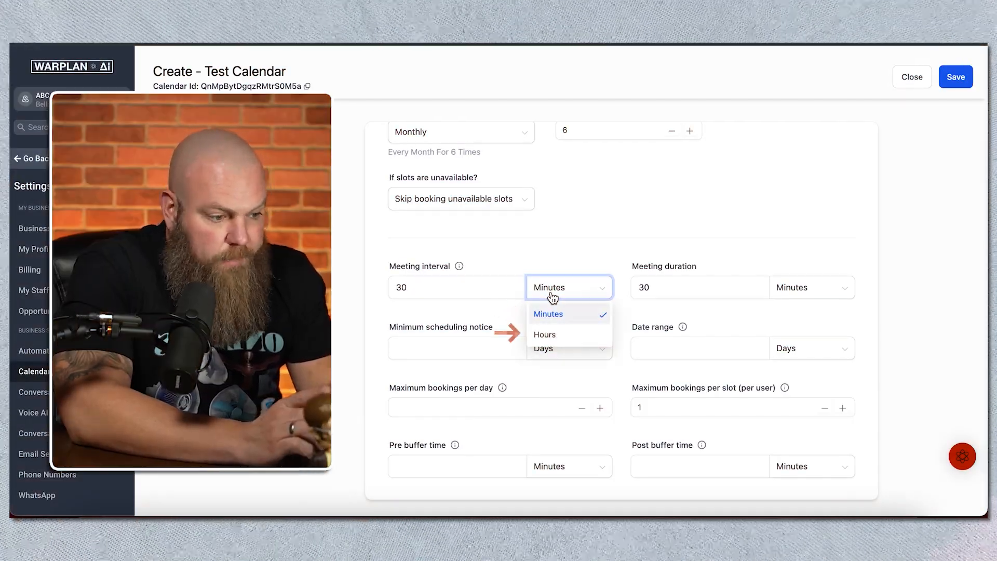
pyautogui.click(545, 258)
pyautogui.click(670, 291)
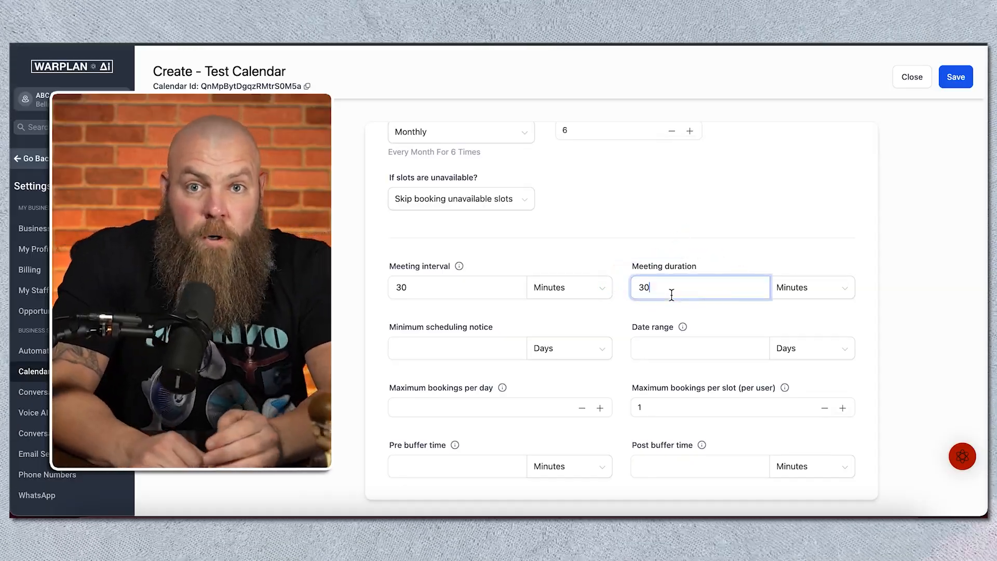
pyautogui.click(568, 311)
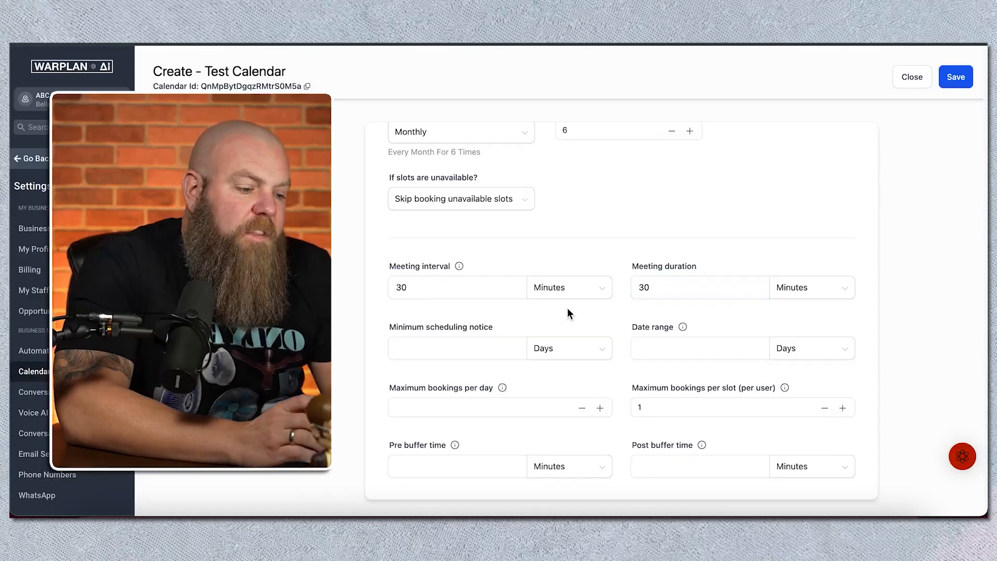
# Step: Set the minimum scheduling notice to 2 days
pyautogui.click(470, 343)
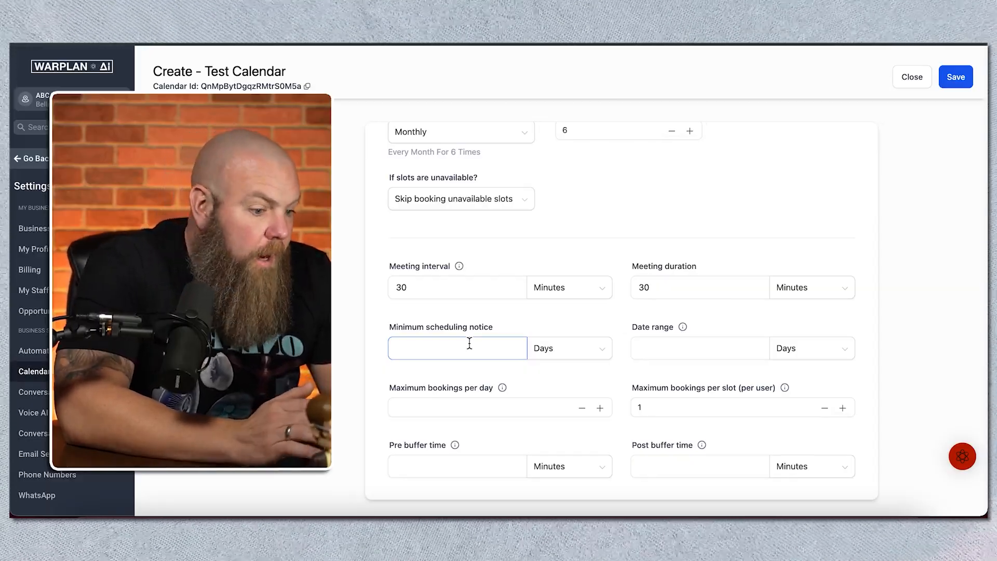
pyautogui.click(469, 344)
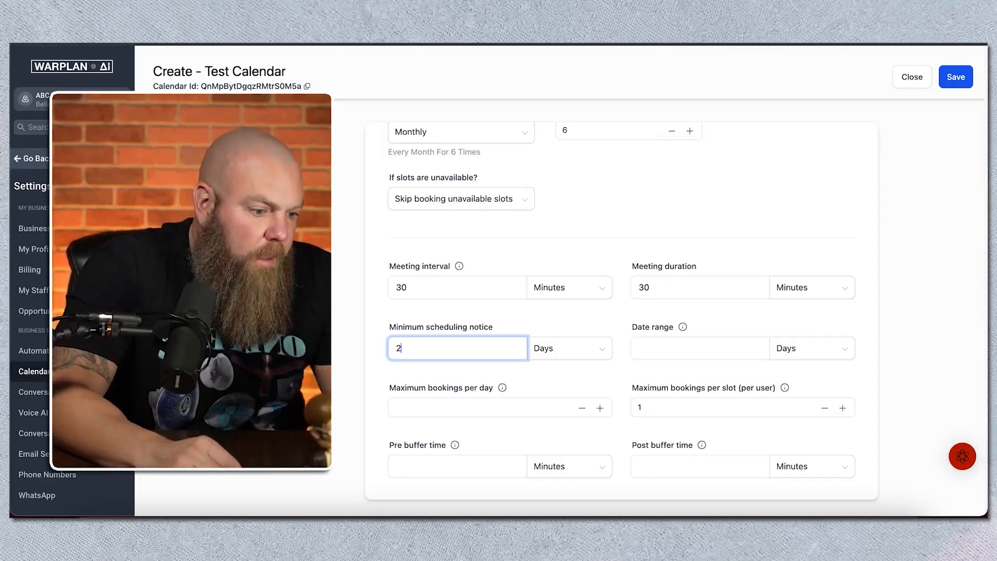
pyautogui.click(583, 360)
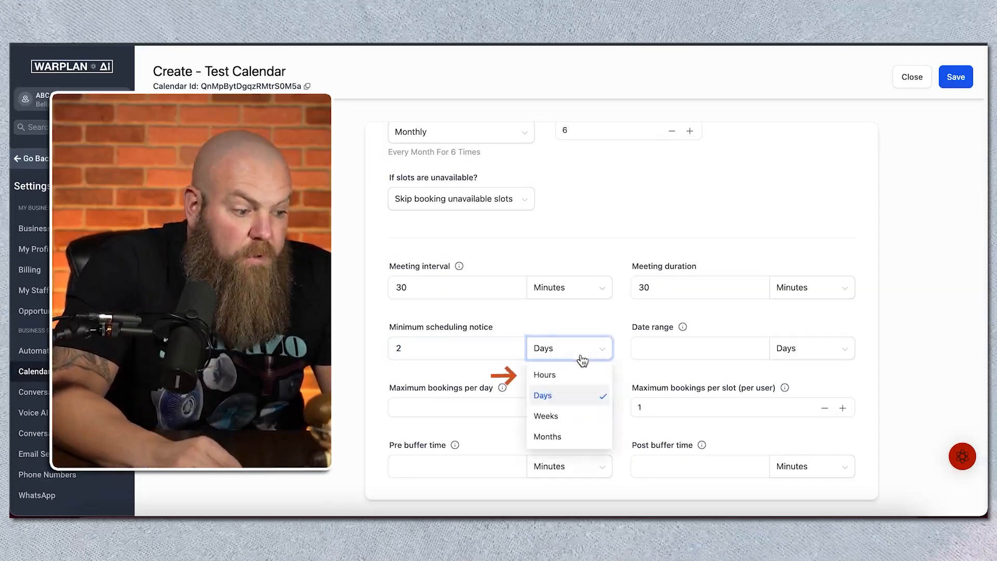
pyautogui.click(474, 363)
# Step: Set the maximum bookings per slot (per user) to 3 and save the availability settings
pyautogui.click(665, 344)
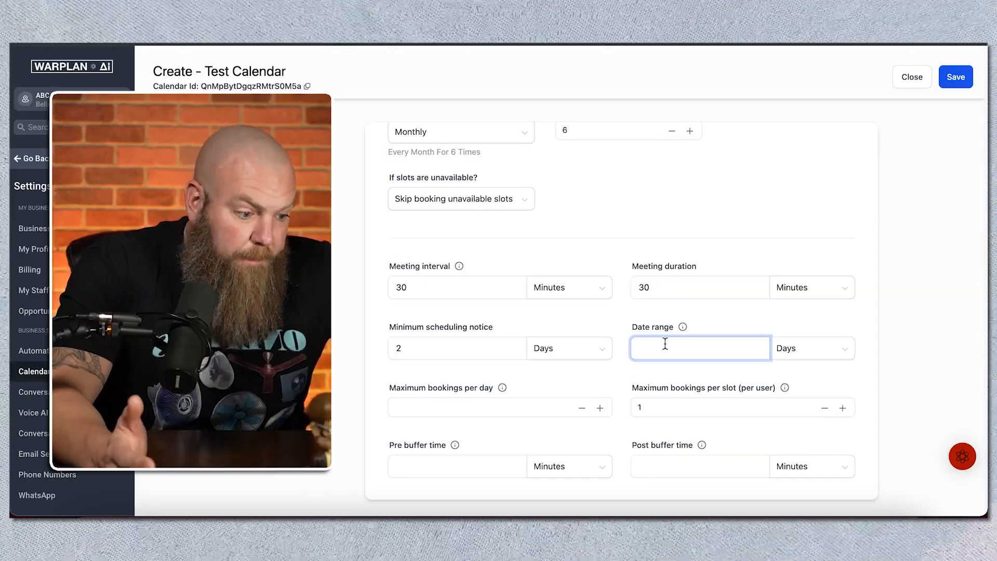
pyautogui.click(504, 414)
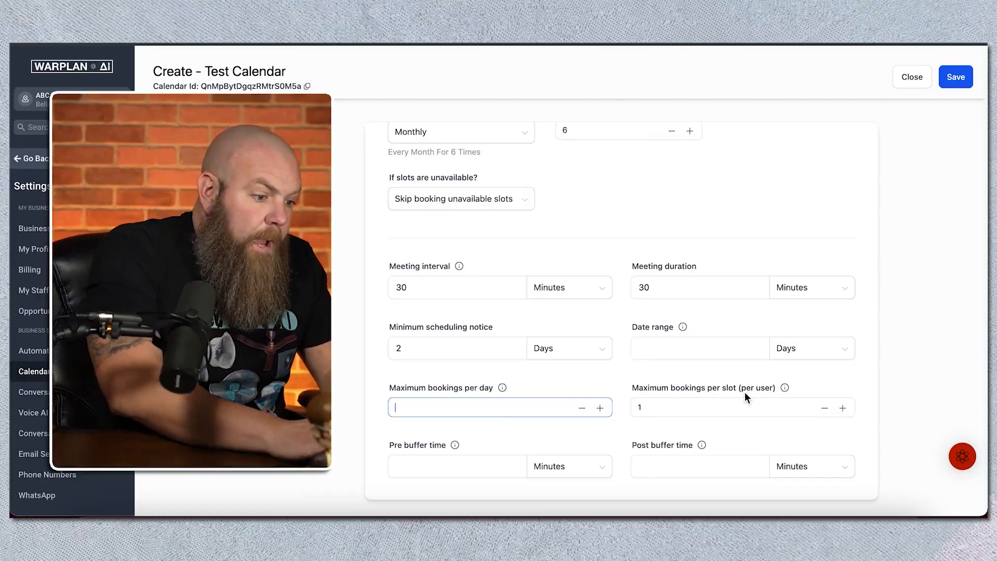
pyautogui.click(733, 397)
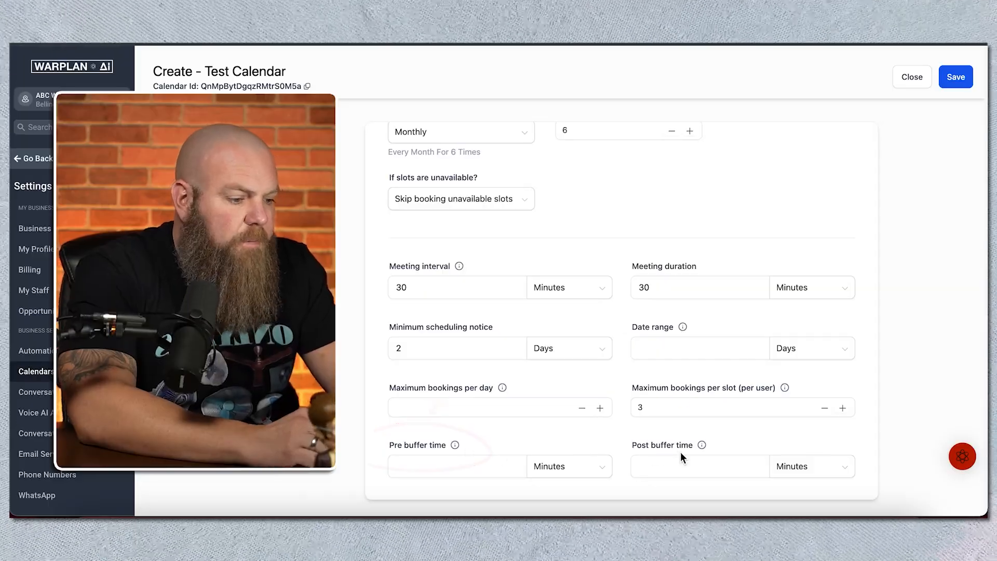
pyautogui.click(678, 468)
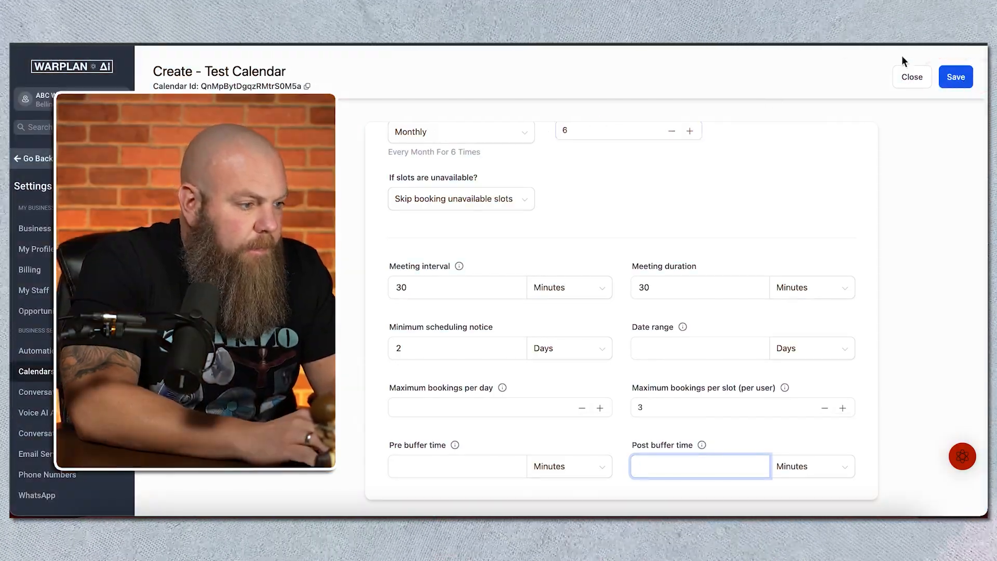
pyautogui.click(956, 77)
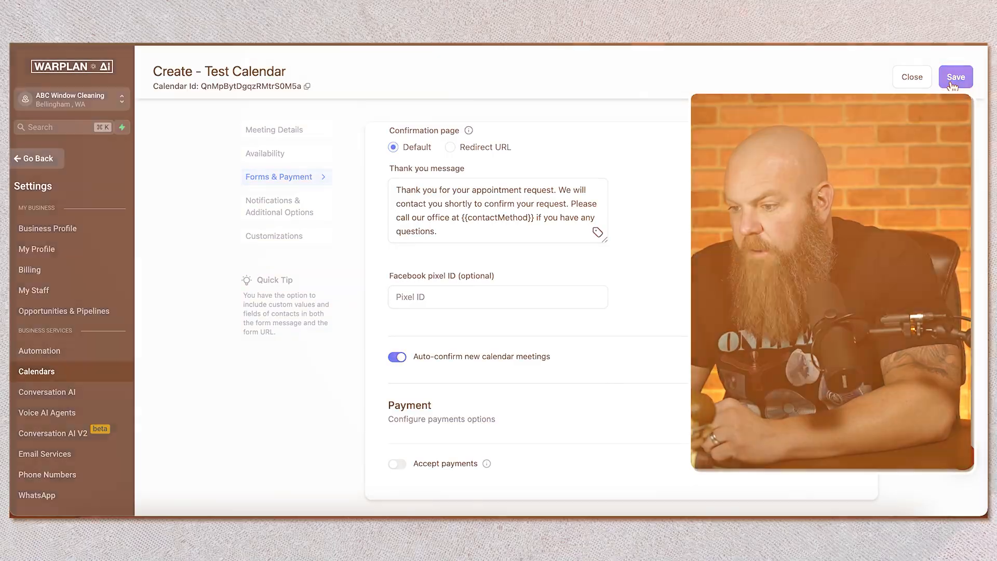
# Step: Open the choice of booking forms in the calendar's form preferences
pyautogui.scroll(8, 612, 467)
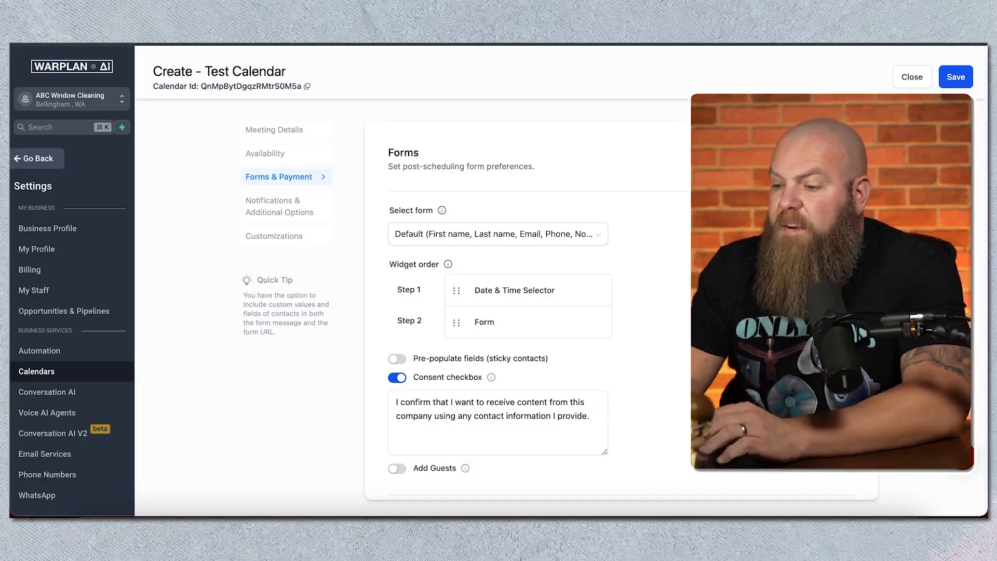
pyautogui.click(564, 234)
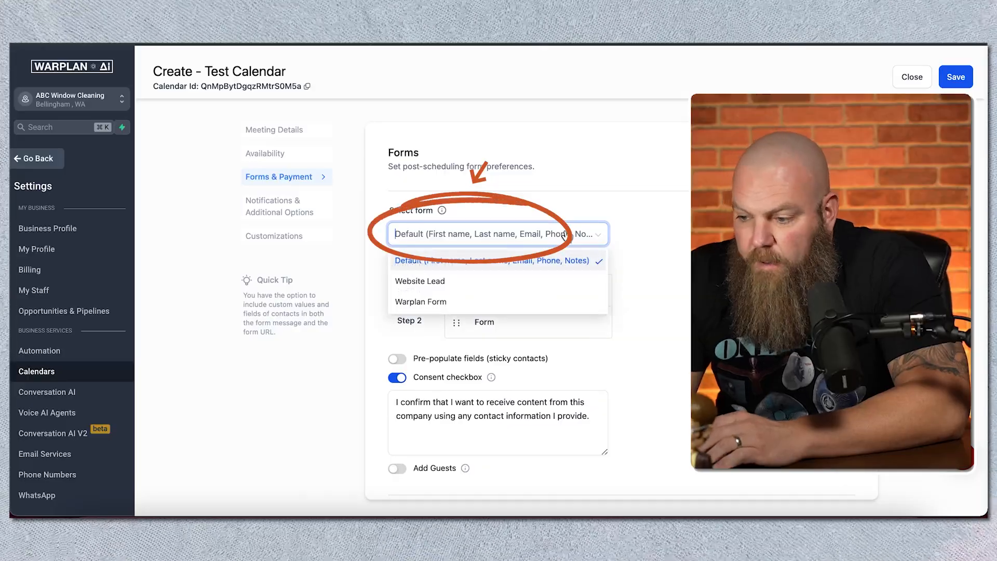
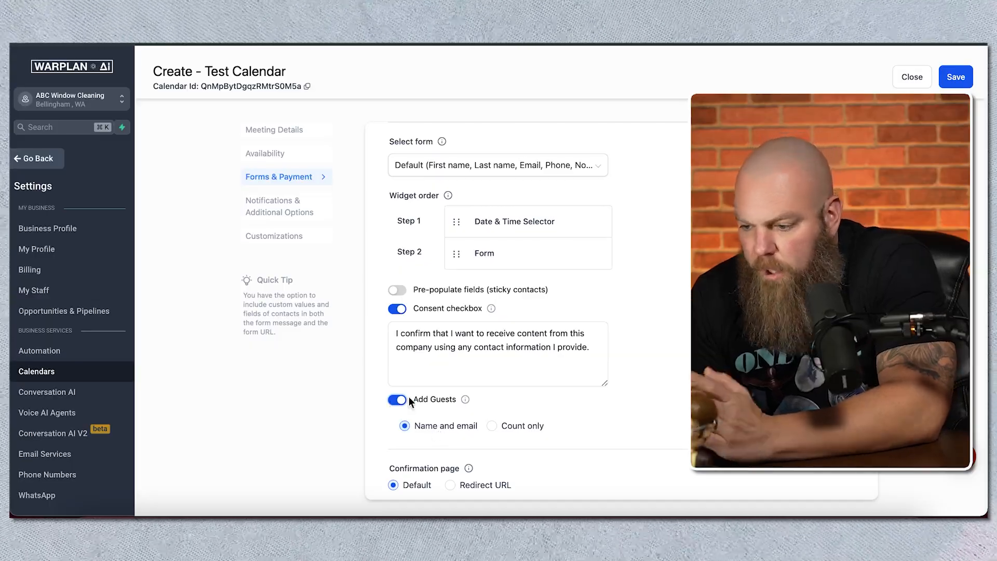
# Step: Review the guest, confirmation page, pixel and payment options, and save the form and payment settings
pyautogui.scroll(-3, 410, 396)
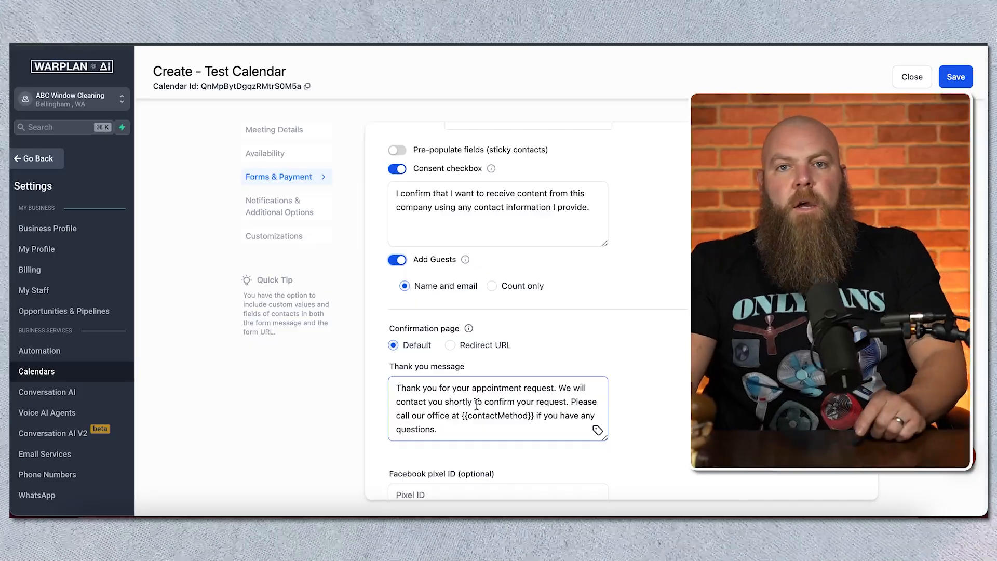
pyautogui.scroll(-3, 477, 404)
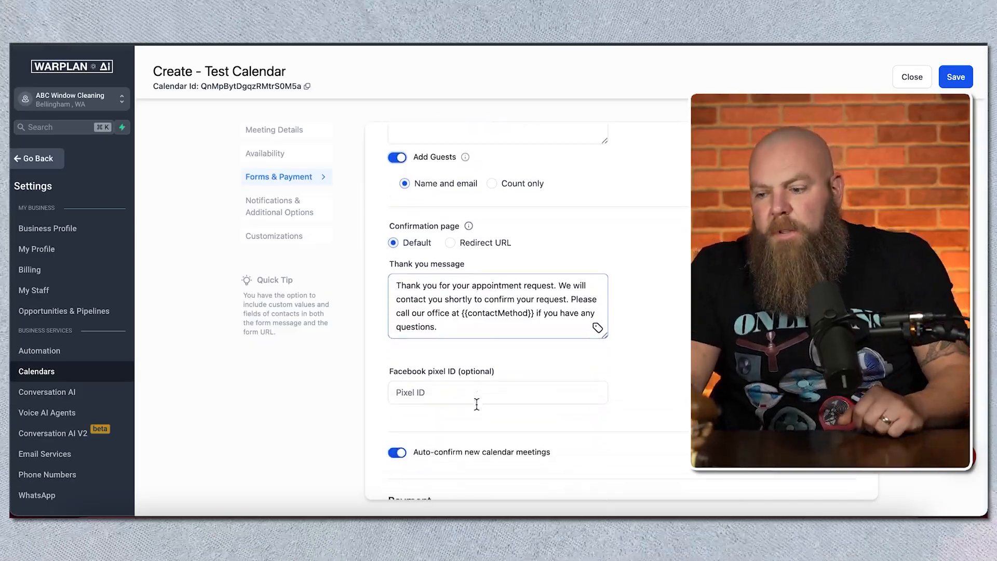
pyautogui.scroll(-1, 477, 404)
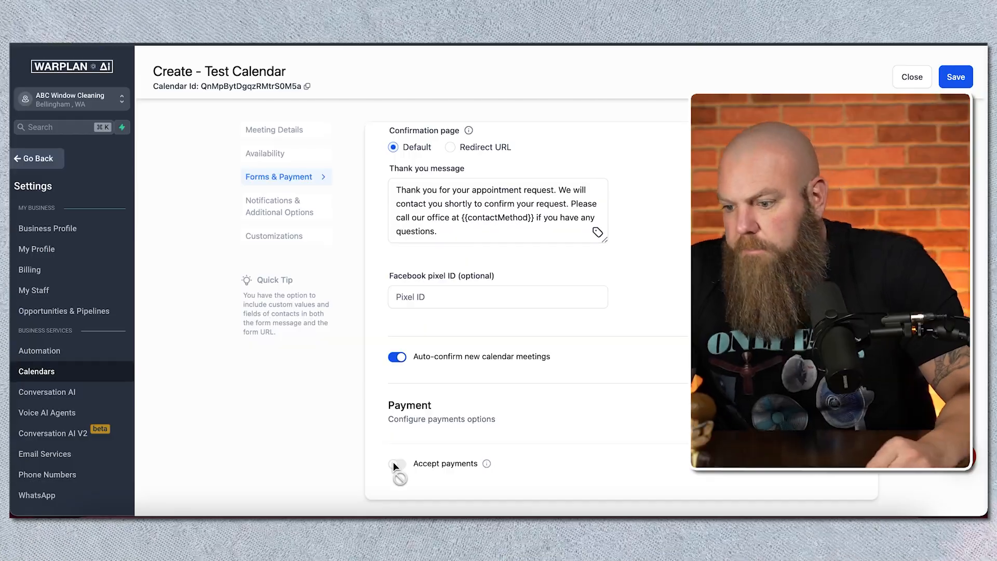
pyautogui.click(966, 83)
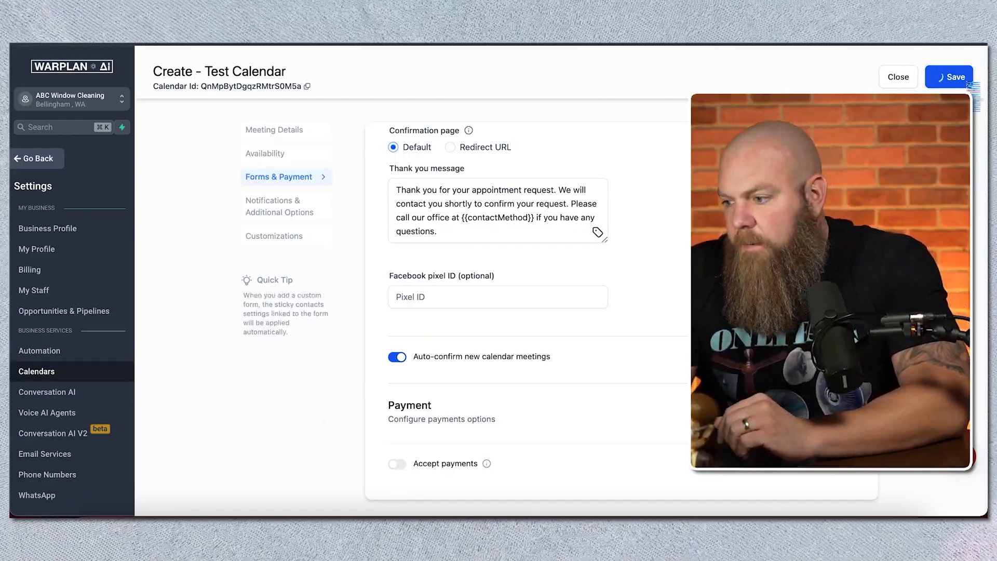
# Step: Enable email notifications for appointments booked with unconfirmed status and review the assigned user's email content
pyautogui.scroll(4, 622, 311)
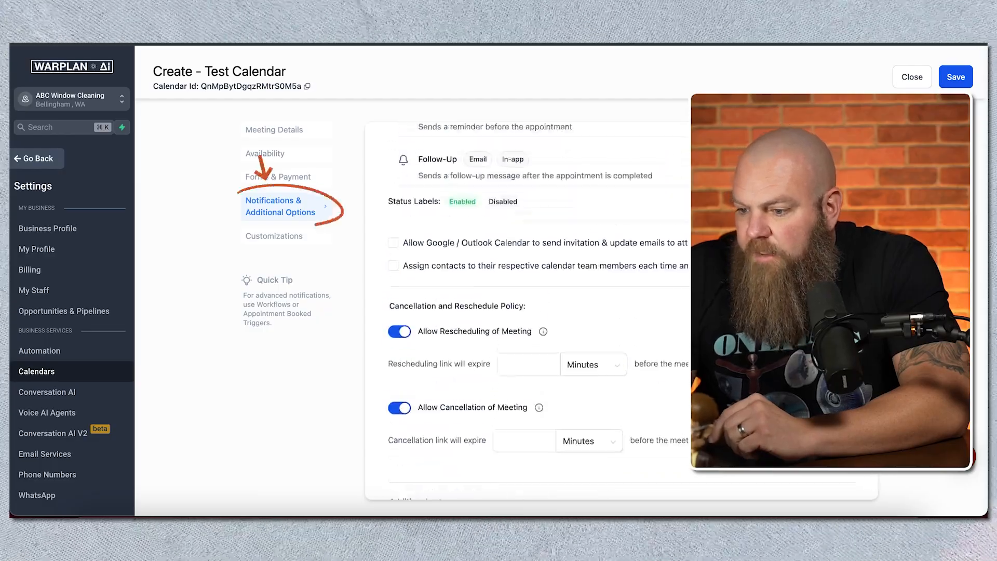
pyautogui.scroll(5, 527, 312)
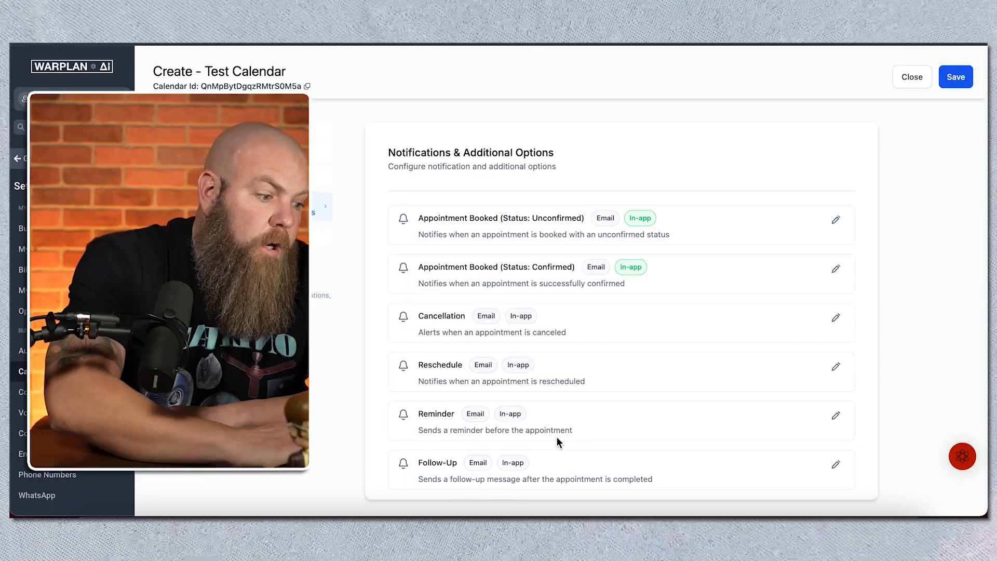
pyautogui.click(836, 220)
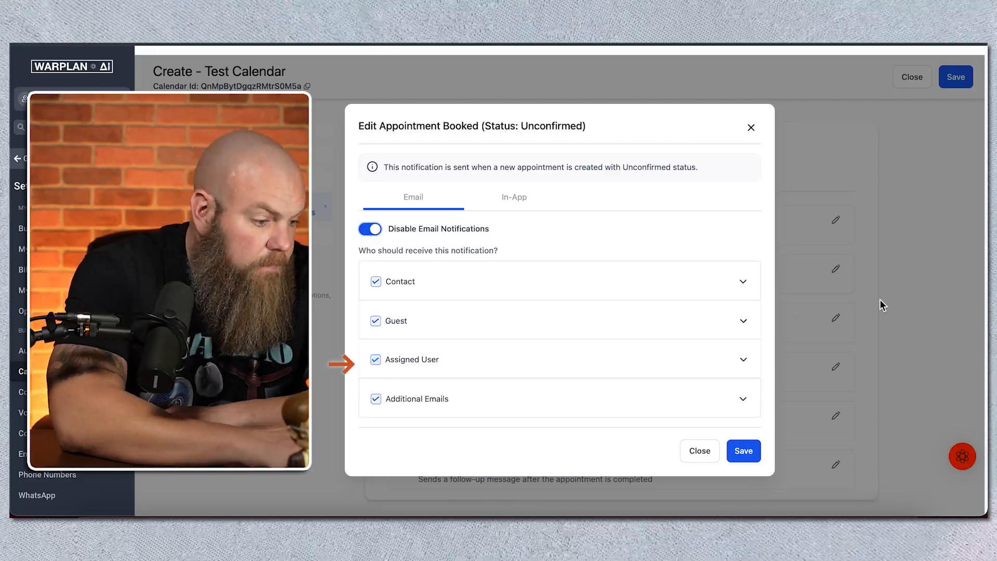
pyautogui.click(744, 359)
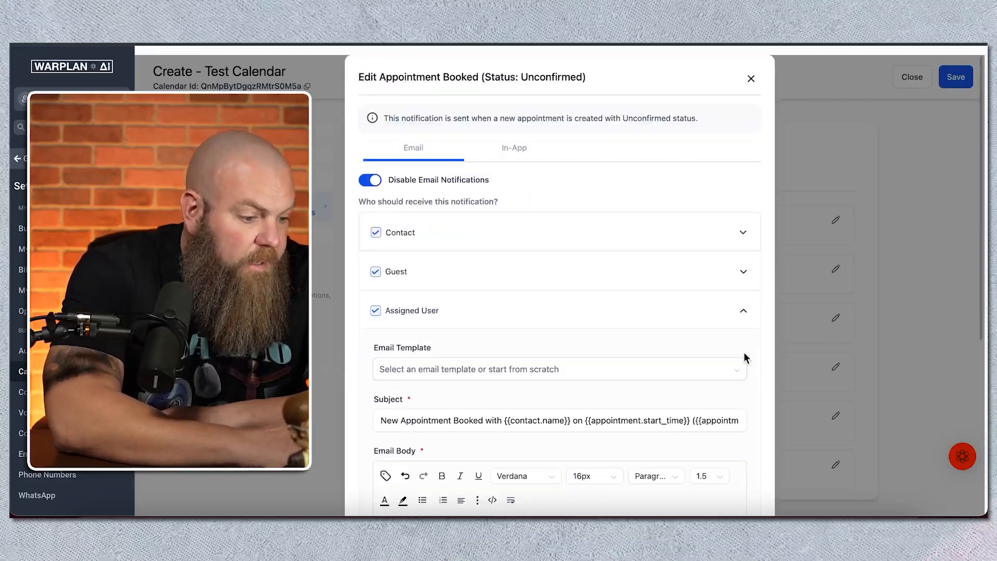
pyautogui.scroll(-4, 559, 279)
pyautogui.scroll(4, 558, 278)
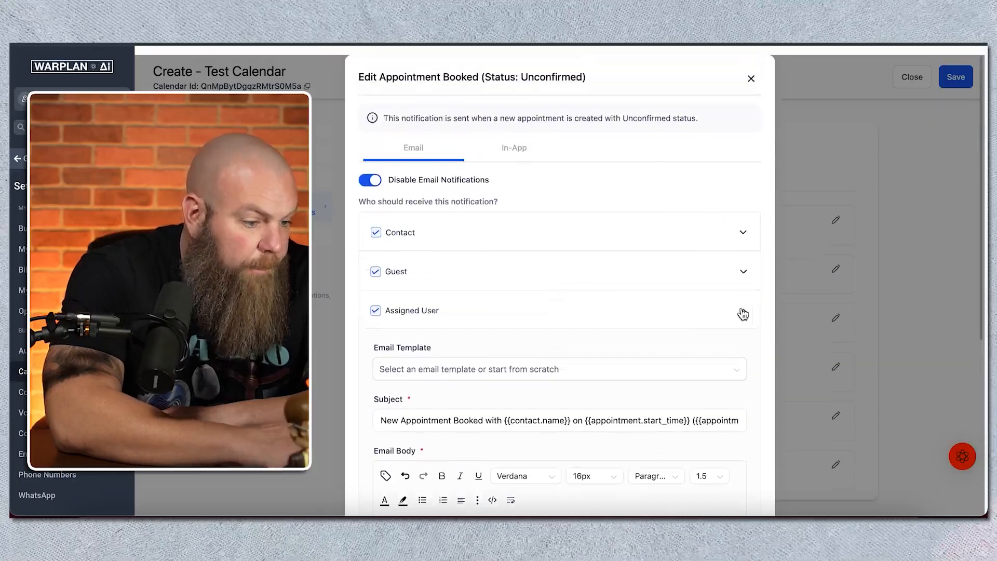
pyautogui.click(743, 314)
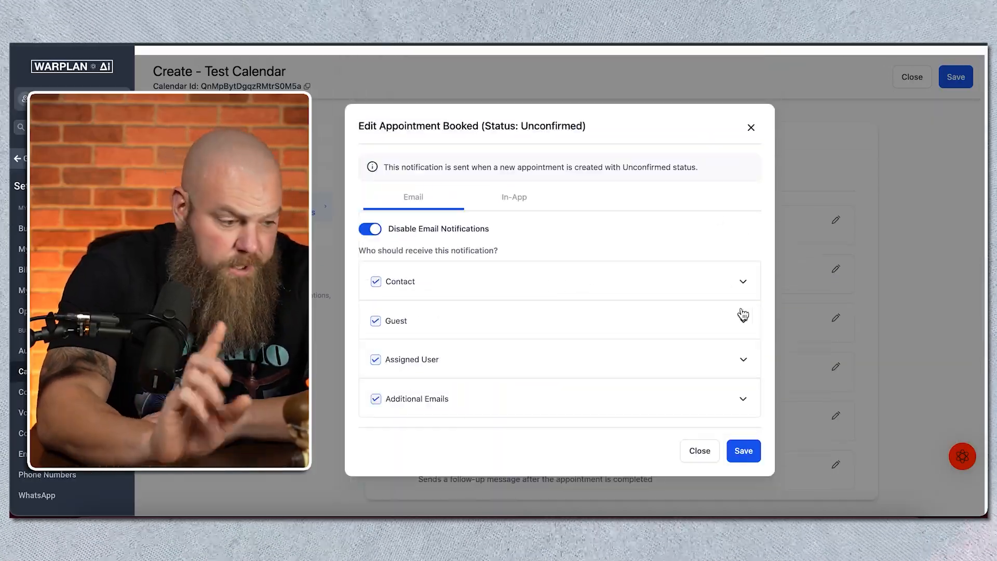
# Step: Review the additional-emails alert settings and save the unconfirmed-appointment notification
pyautogui.click(574, 411)
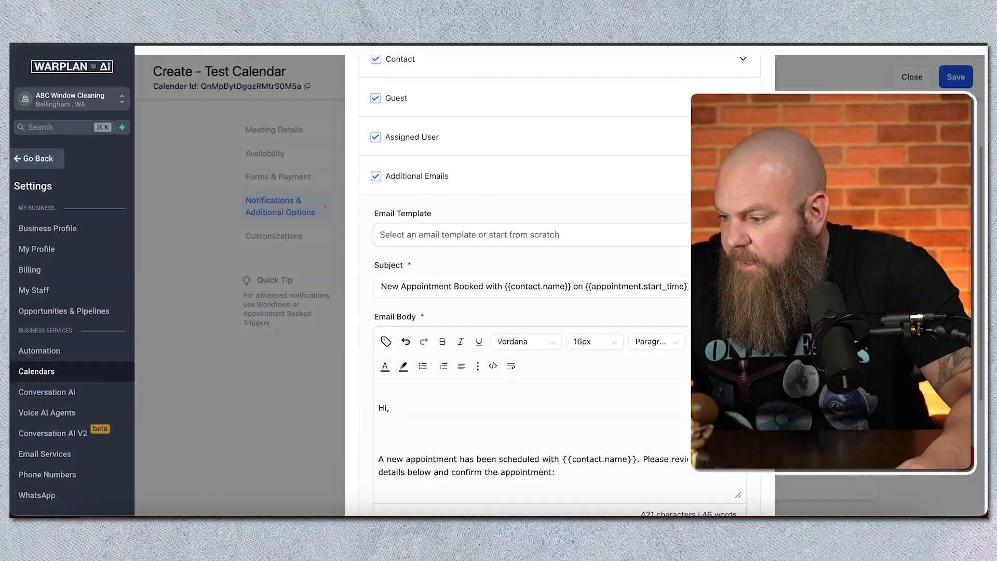
pyautogui.scroll(-5, 520, 260)
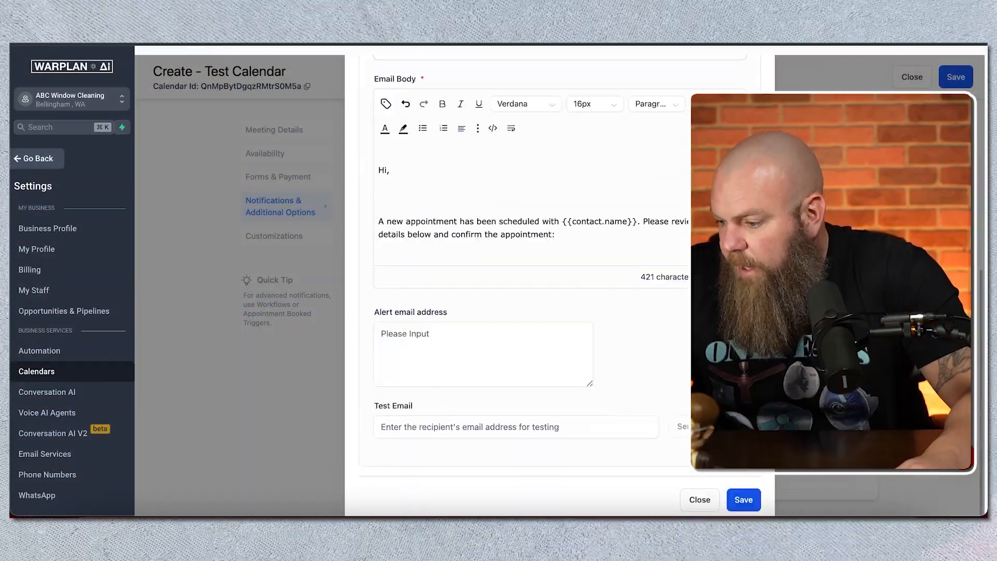
pyautogui.click(752, 501)
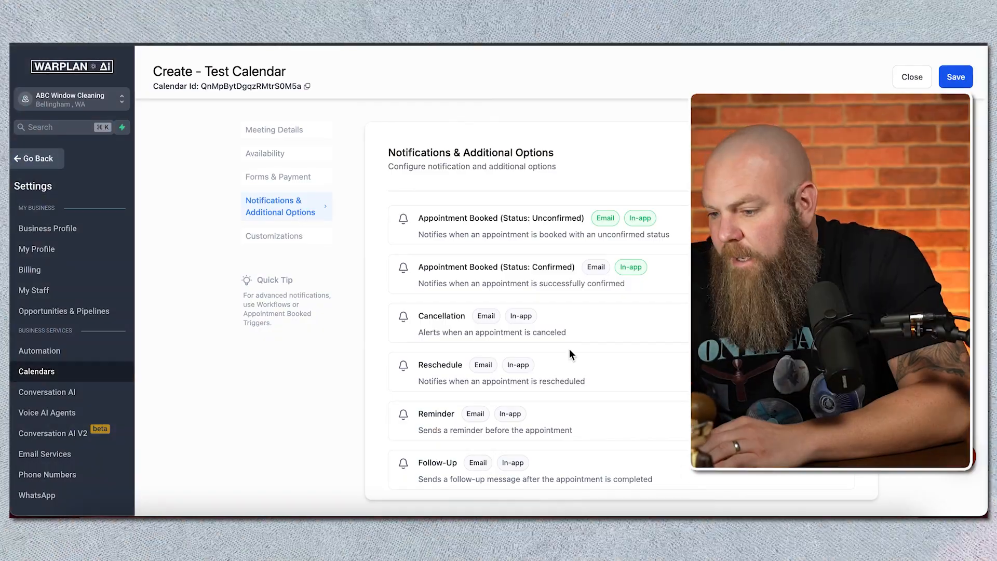
# Step: Set the rescheduling link to expire 4 hours before the meeting
pyautogui.scroll(-3, 653, 319)
pyautogui.scroll(-3, 652, 317)
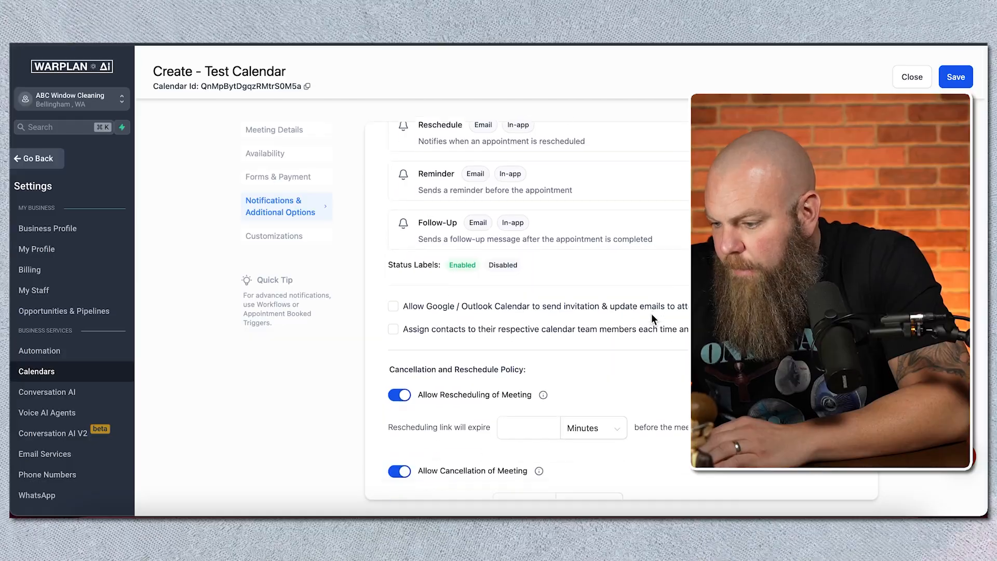
pyautogui.click(527, 332)
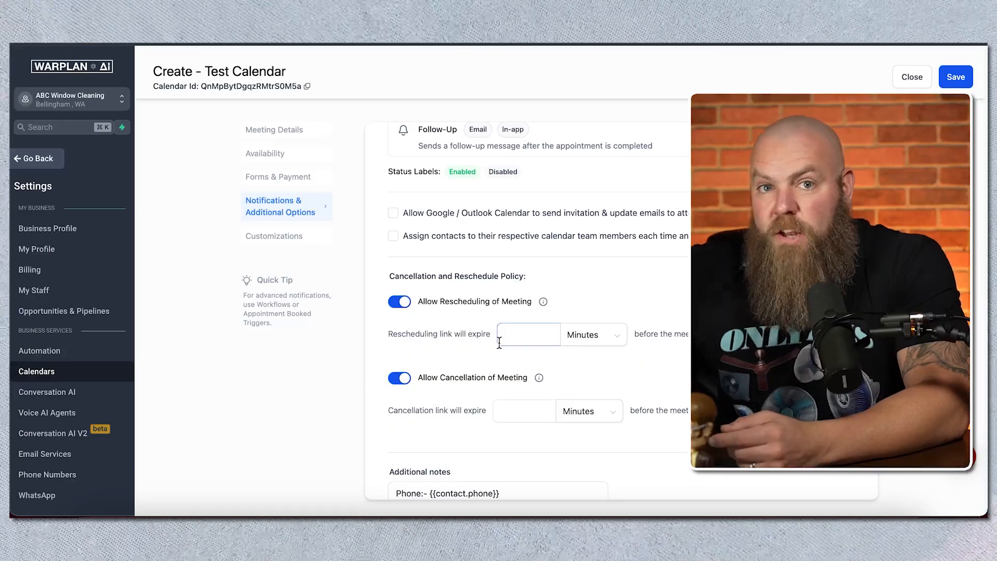
pyautogui.click(439, 323)
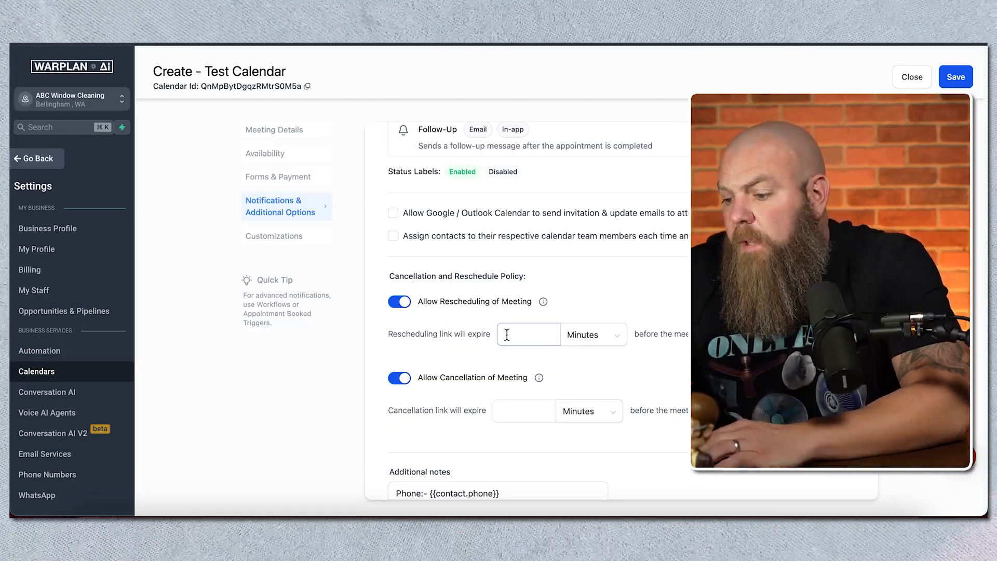
pyautogui.click(594, 335)
pyautogui.click(590, 383)
pyautogui.click(533, 334)
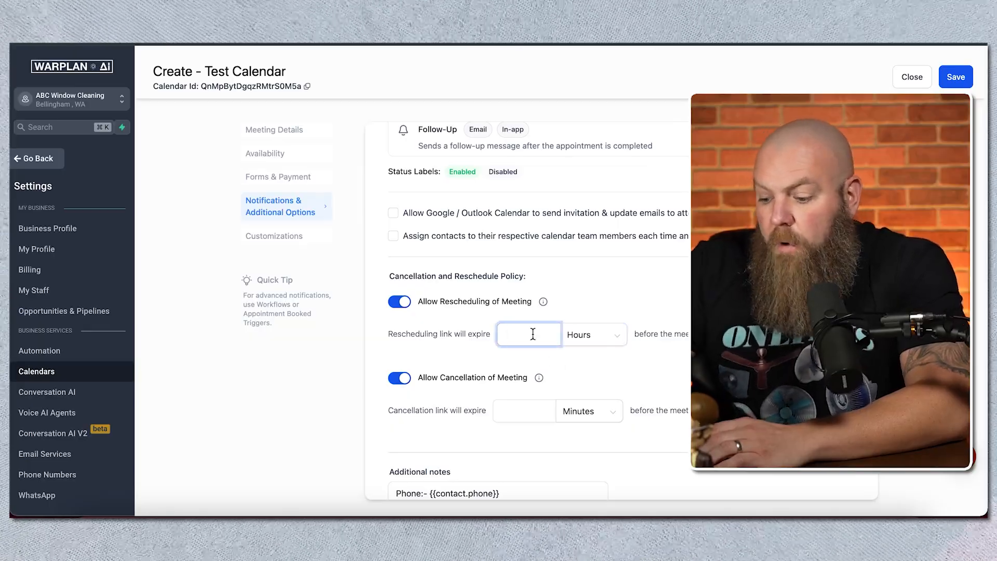
# Step: Set the cancellation link to expire 4 hours before the meeting
pyautogui.click(522, 417)
pyautogui.write('4')
pyautogui.click(590, 417)
pyautogui.click(584, 455)
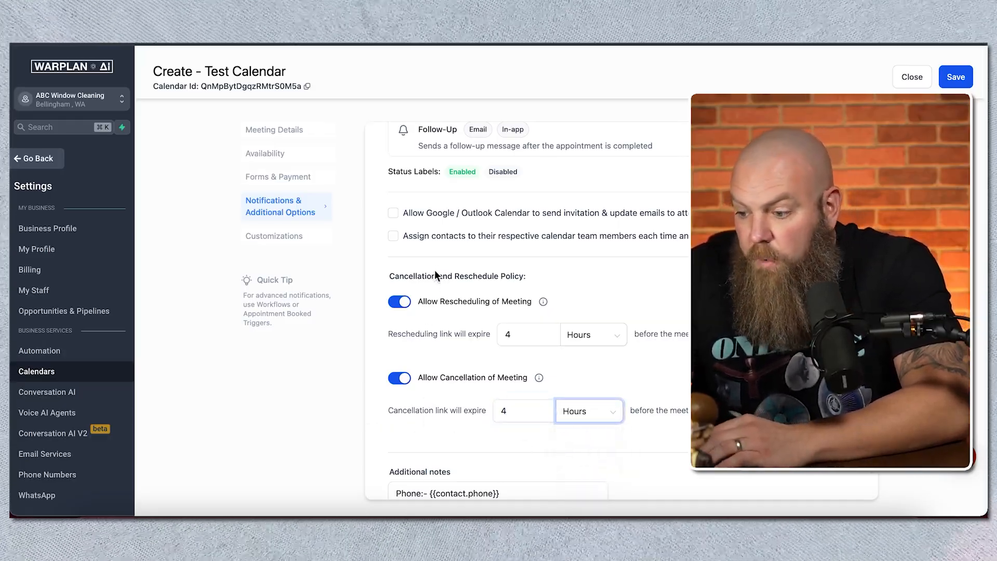
# Step: Switch meeting rescheduling and cancellation off and back on to compare the policy options and additional notes
pyautogui.click(397, 304)
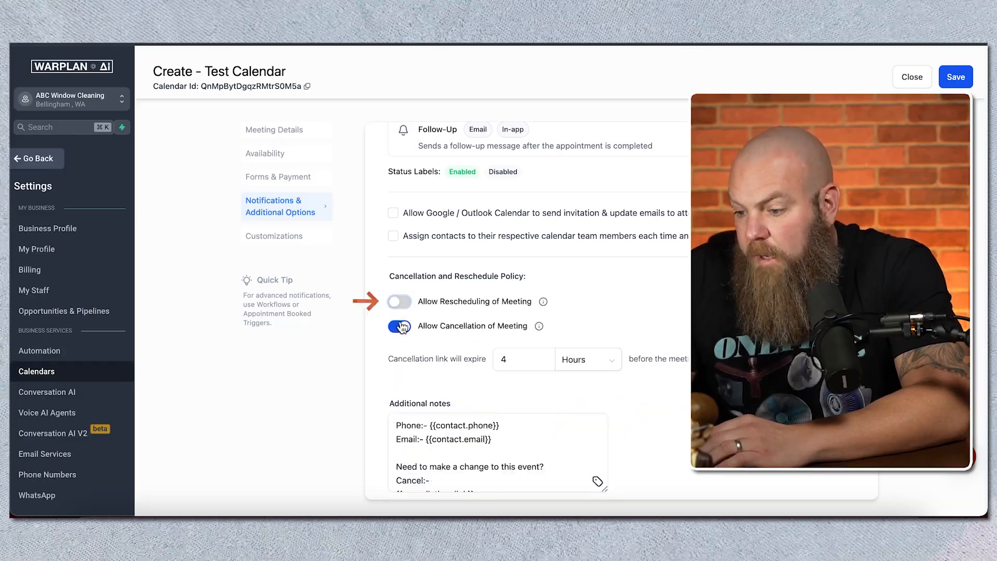
pyautogui.click(401, 324)
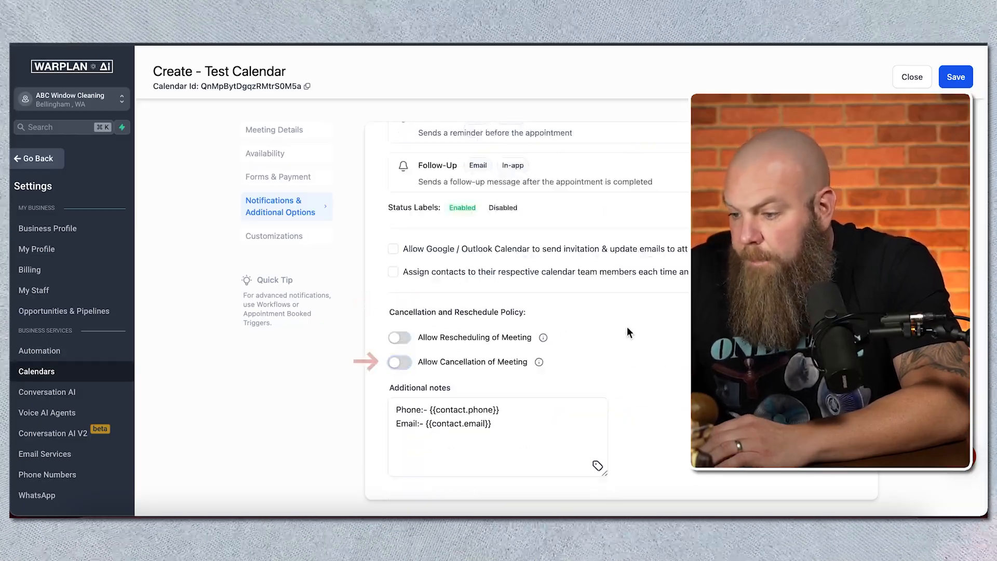
pyautogui.scroll(-1, 627, 328)
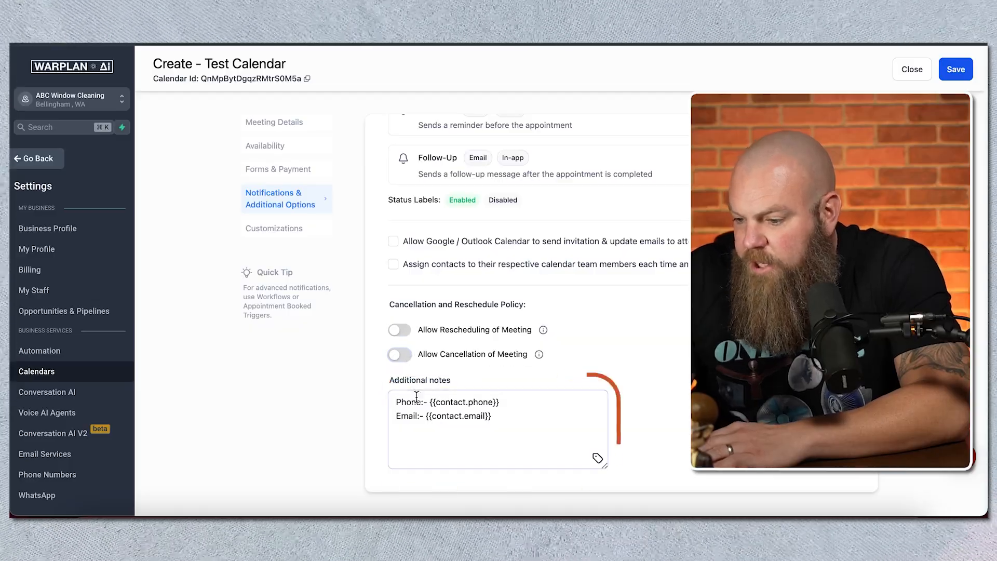
pyautogui.click(400, 331)
pyautogui.click(400, 406)
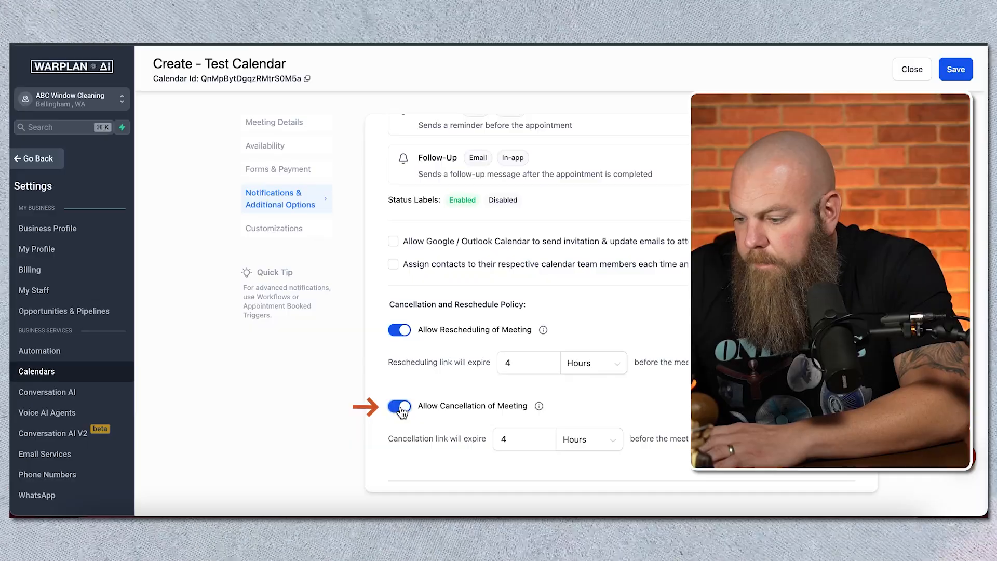
# Step: Check the reschedule and cancellation links in the additional notes and save the notification settings
pyautogui.scroll(-3, 402, 412)
pyautogui.scroll(-2, 445, 436)
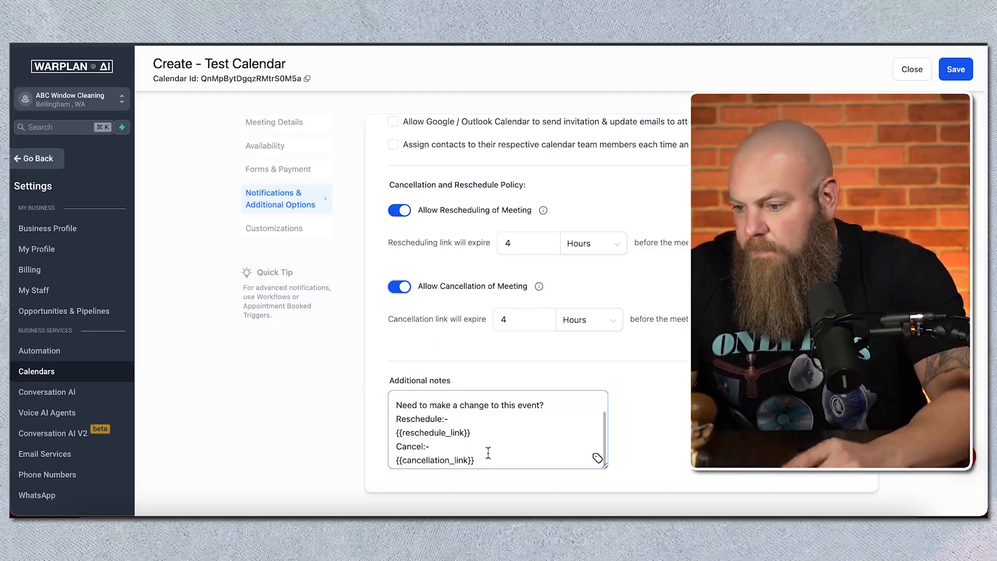
pyautogui.click(957, 69)
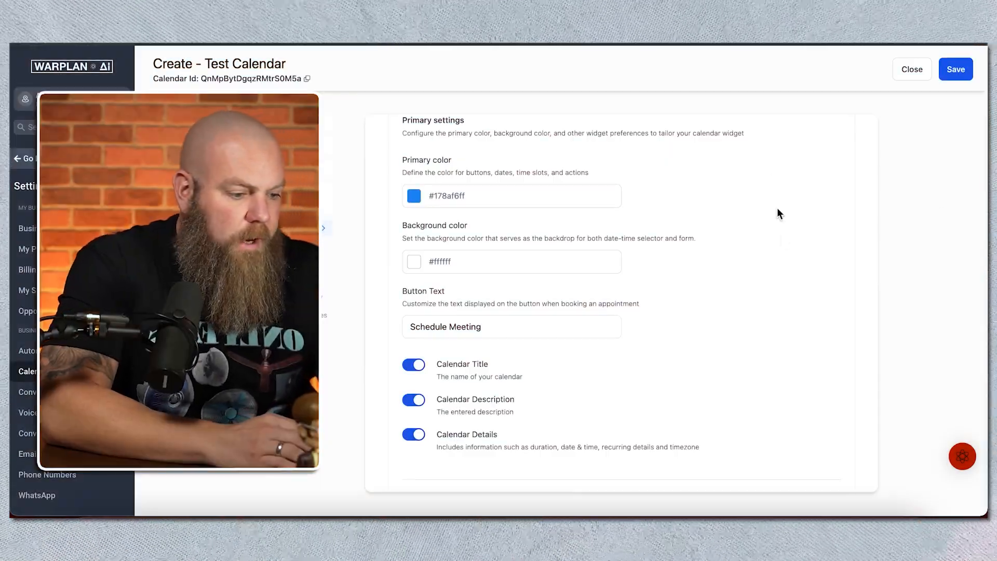
# Step: Review the calendar widget style, primary and background colors, and booking button text
pyautogui.scroll(4, 787, 269)
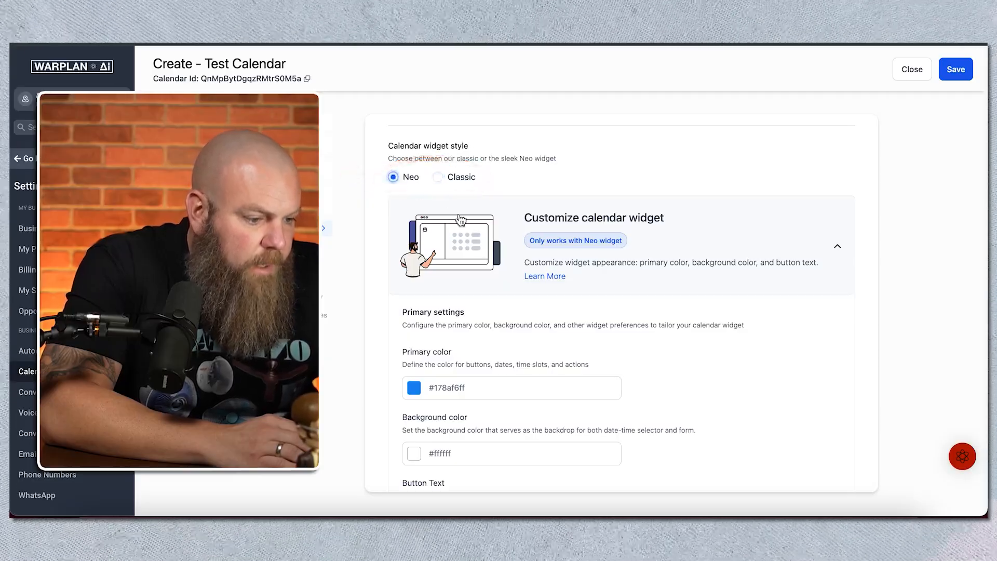
pyautogui.scroll(-2, 457, 215)
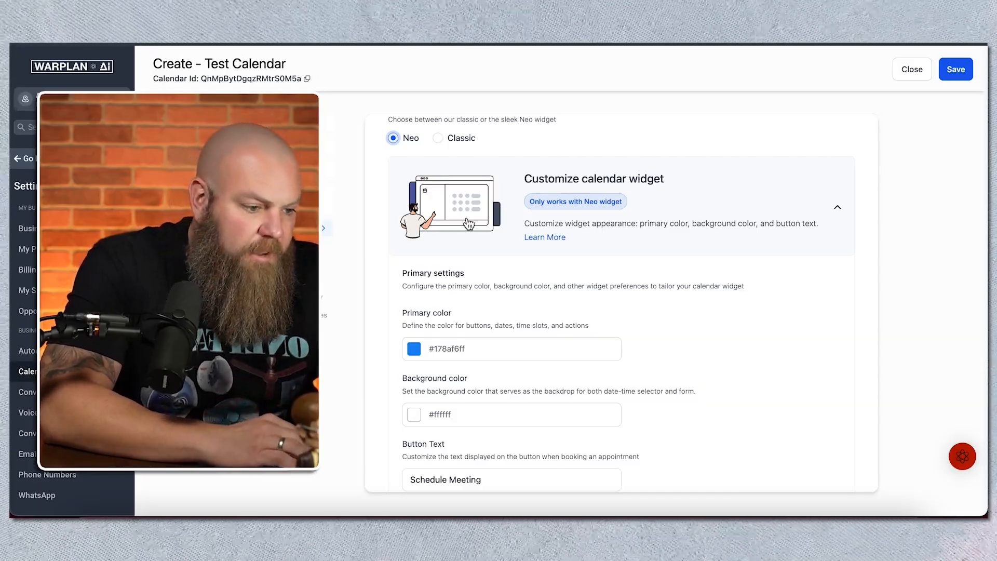
pyautogui.scroll(-3, 508, 333)
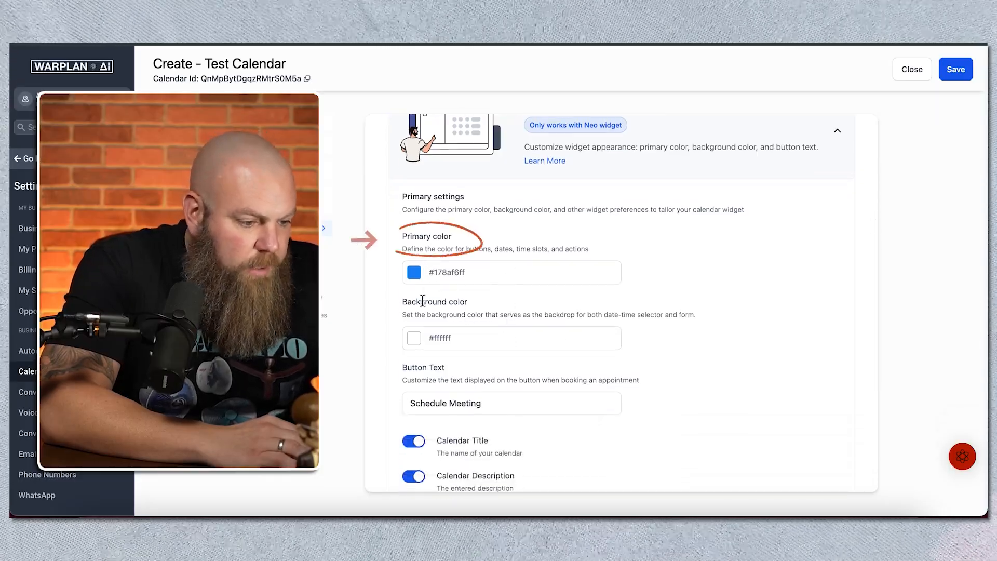
pyautogui.scroll(-2, 423, 301)
pyautogui.click(418, 351)
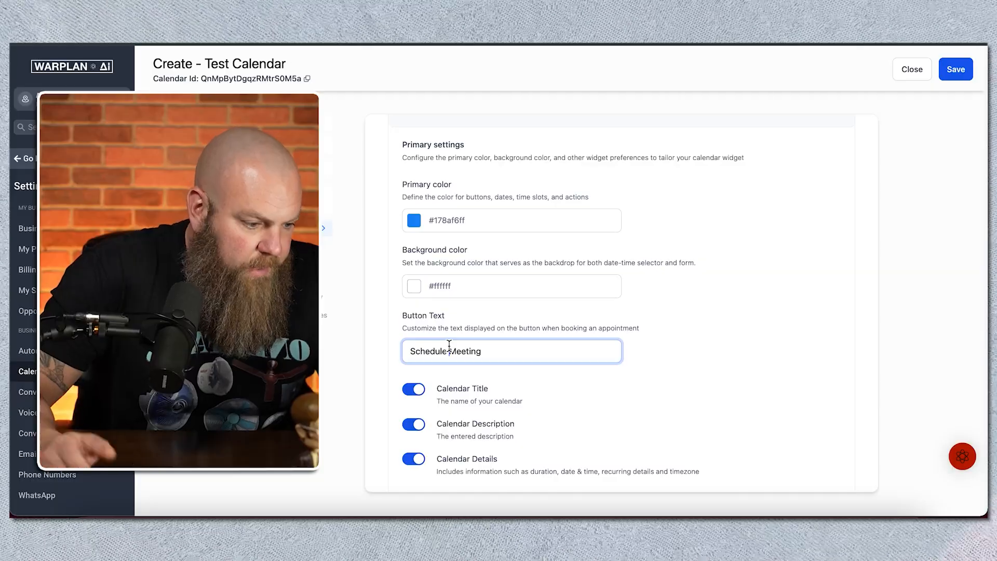
# Step: Switch the widget's calendar title, description and details display off and back on
pyautogui.scroll(-2, 450, 346)
pyautogui.click(416, 315)
pyautogui.click(416, 314)
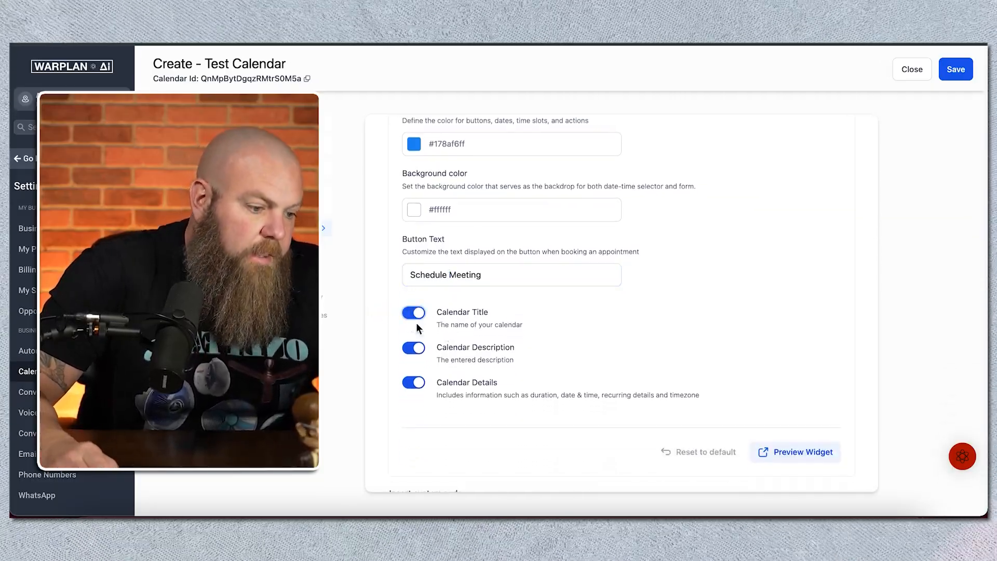
pyautogui.click(414, 352)
pyautogui.click(414, 351)
pyautogui.click(418, 383)
pyautogui.click(421, 384)
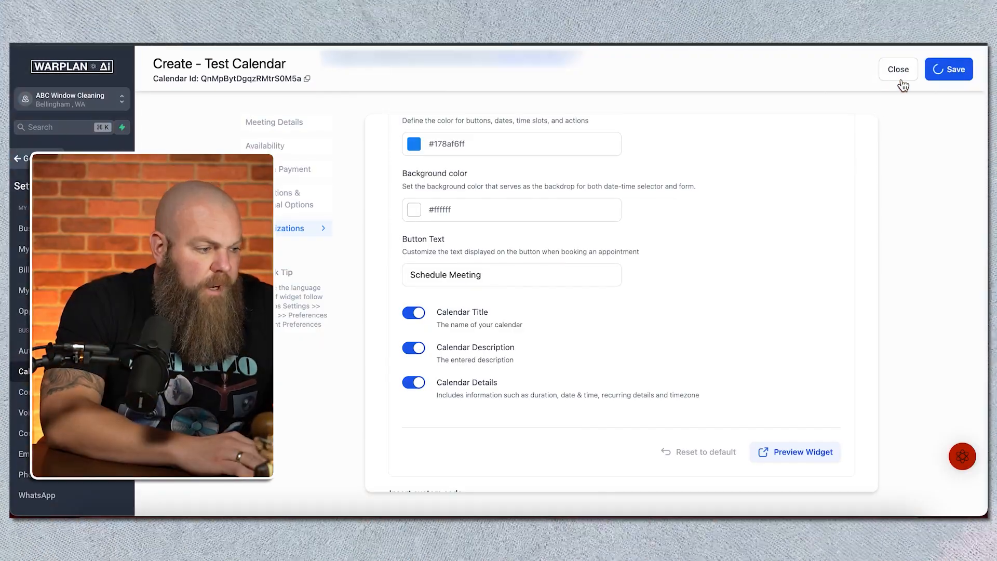
# Step: Close the calendar editor and check the filter options available for the calendar list
pyautogui.click(901, 79)
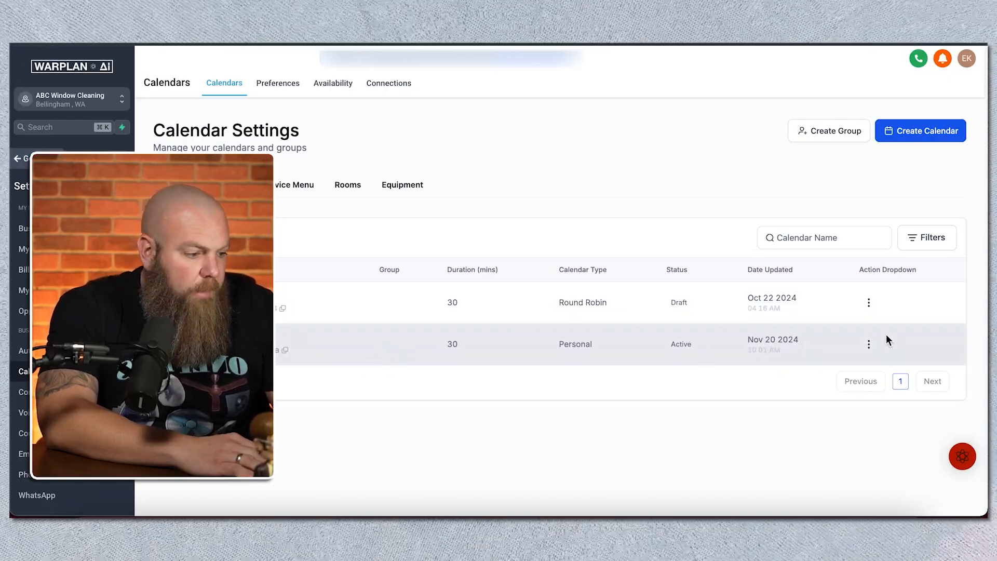
pyautogui.click(922, 244)
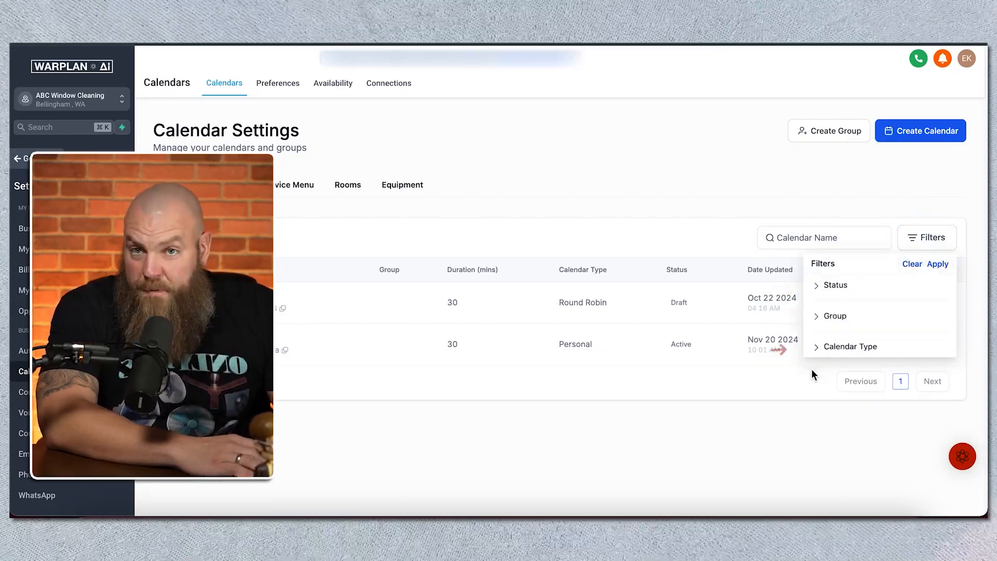
pyautogui.click(795, 389)
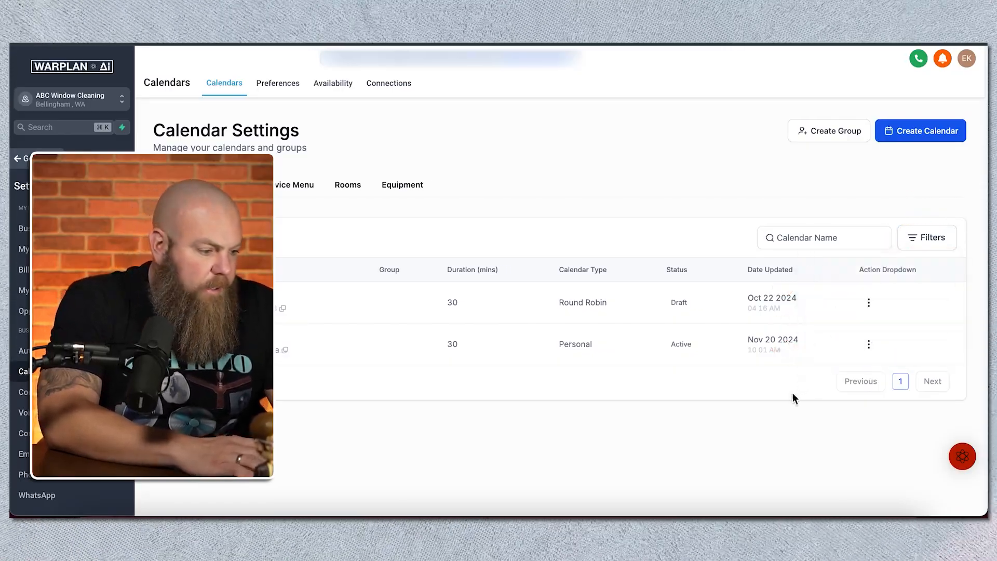
# Step: Review the scheduling link, one-time link and embed code for sharing the personal calendar
pyautogui.click(870, 345)
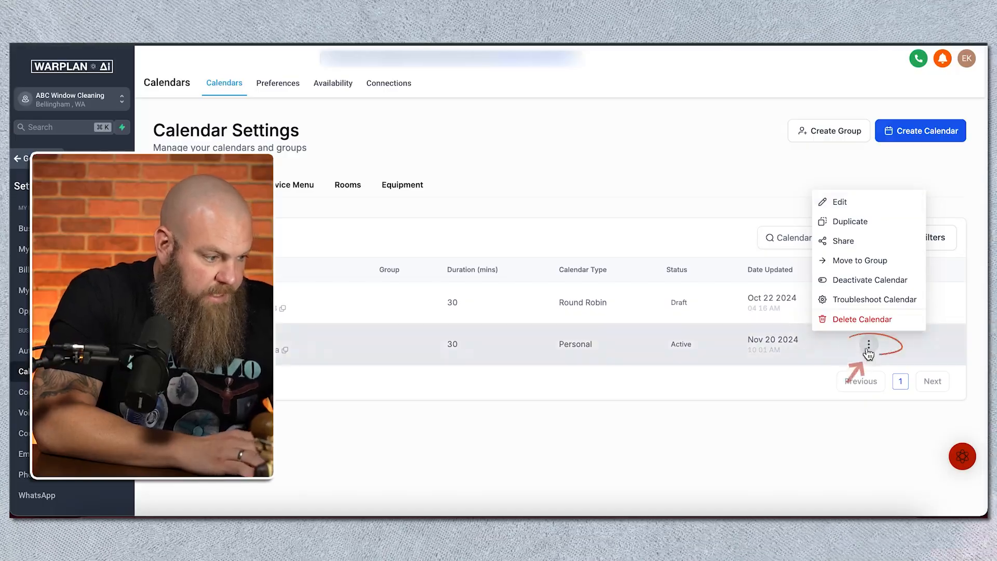
pyautogui.click(844, 242)
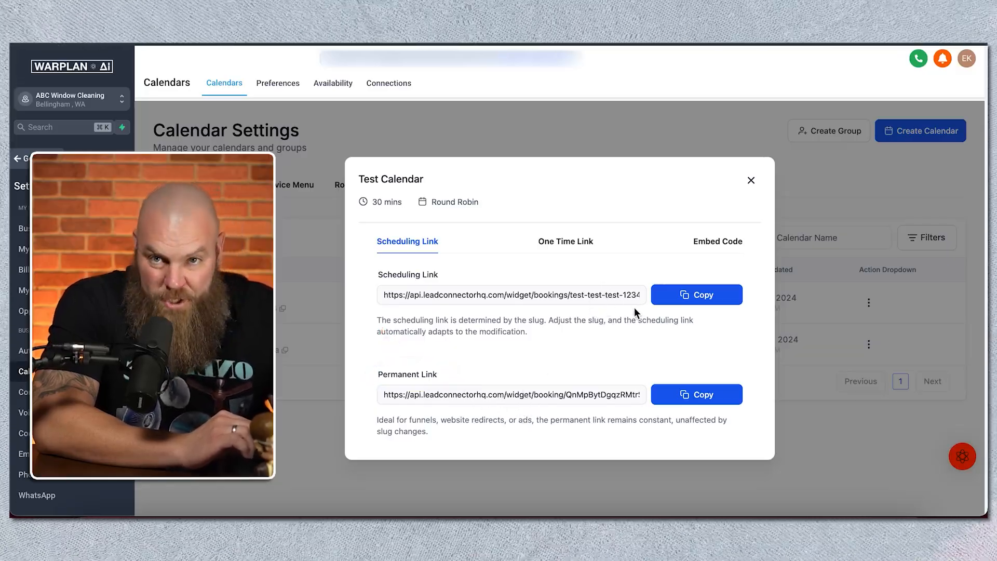
pyautogui.click(564, 240)
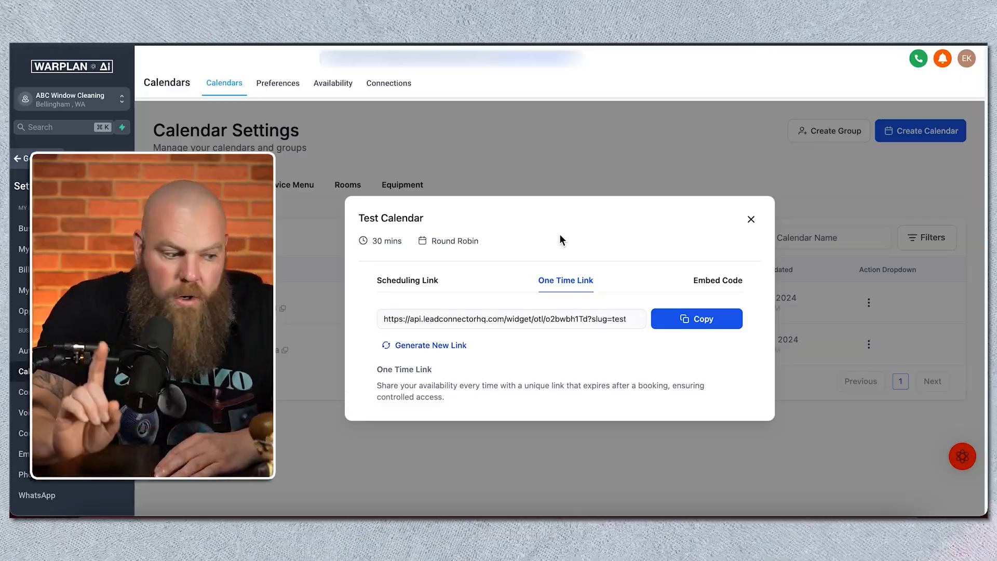
pyautogui.click(728, 281)
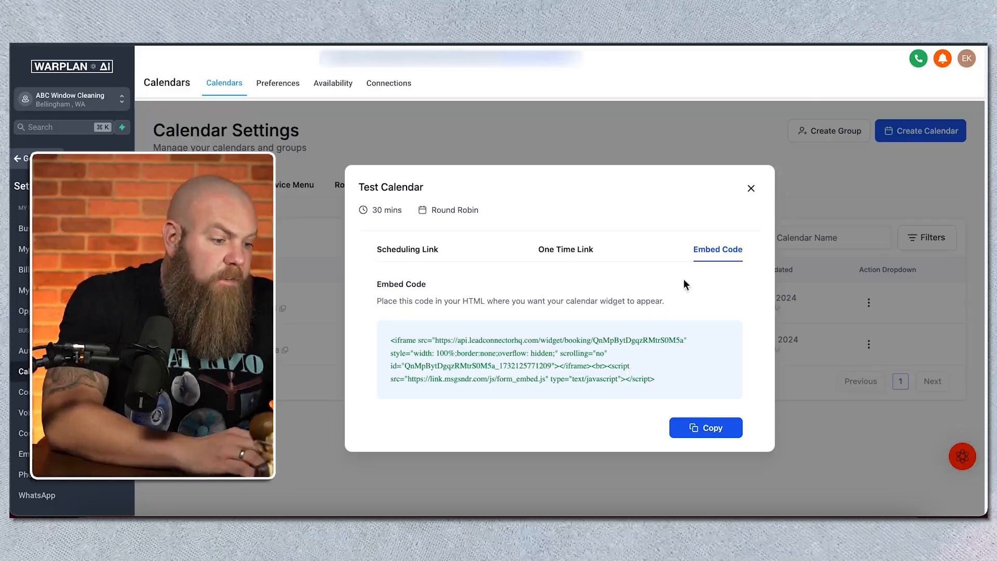
pyautogui.click(751, 188)
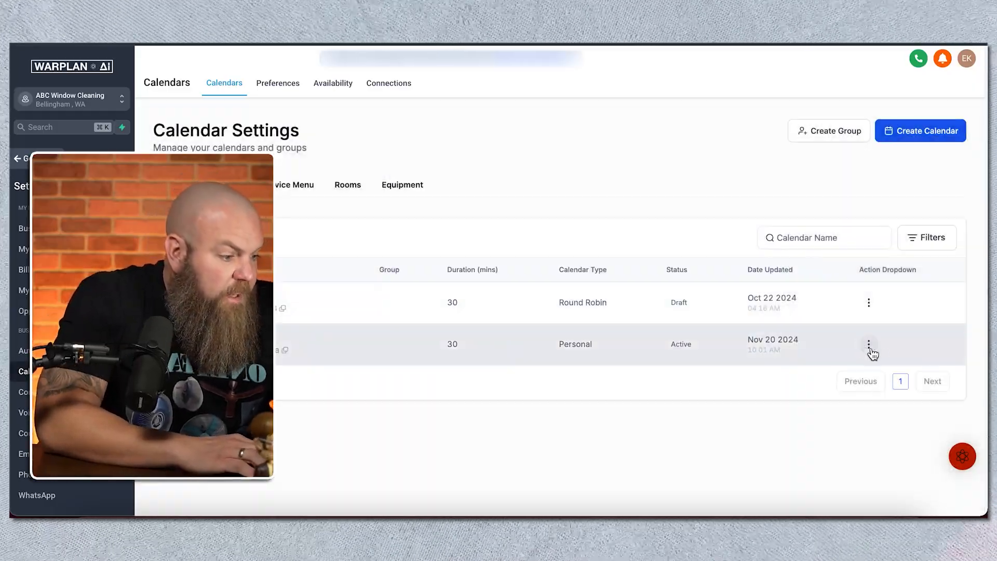
# Step: Open the list of actions for the personal calendar
pyautogui.click(869, 345)
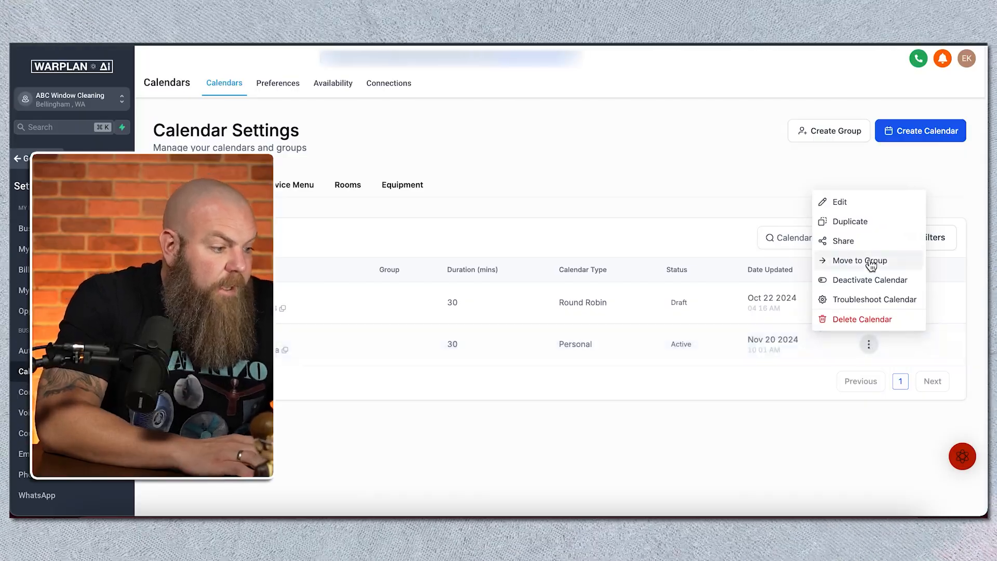